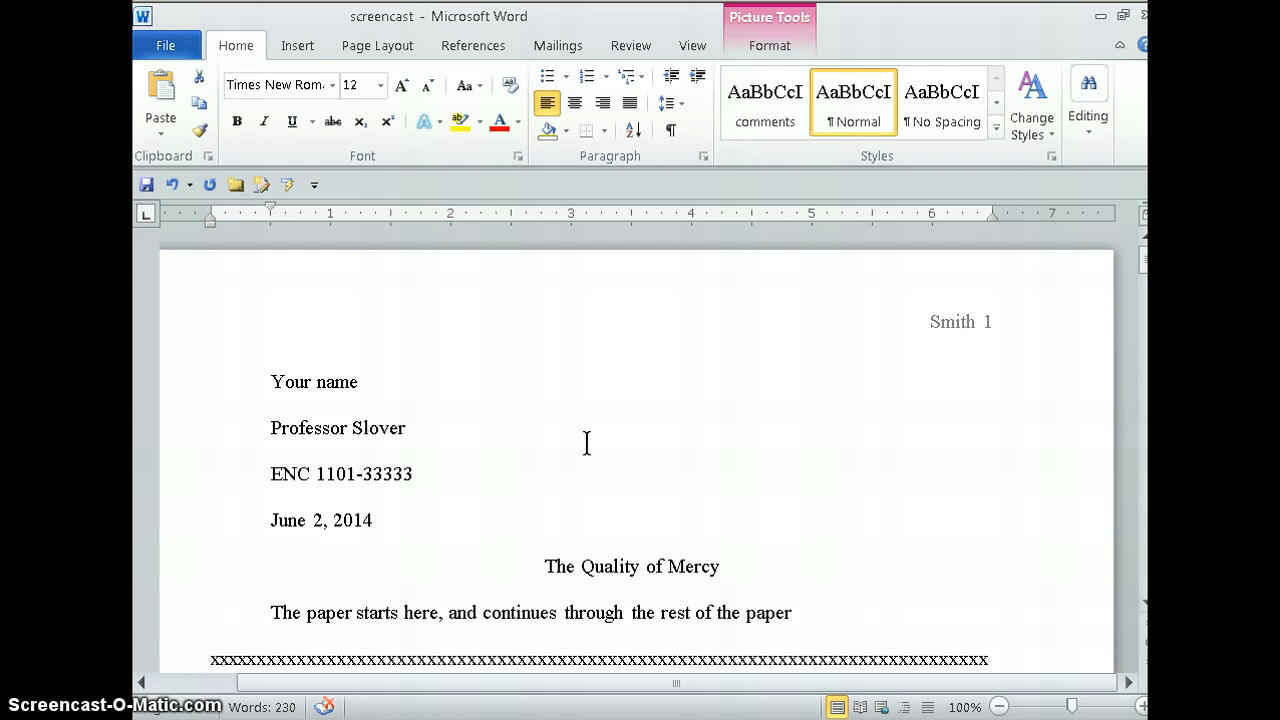
# Step: Give the name line a special First line indent of 0.5" in its paragraph settings
pyautogui.click(587, 443)
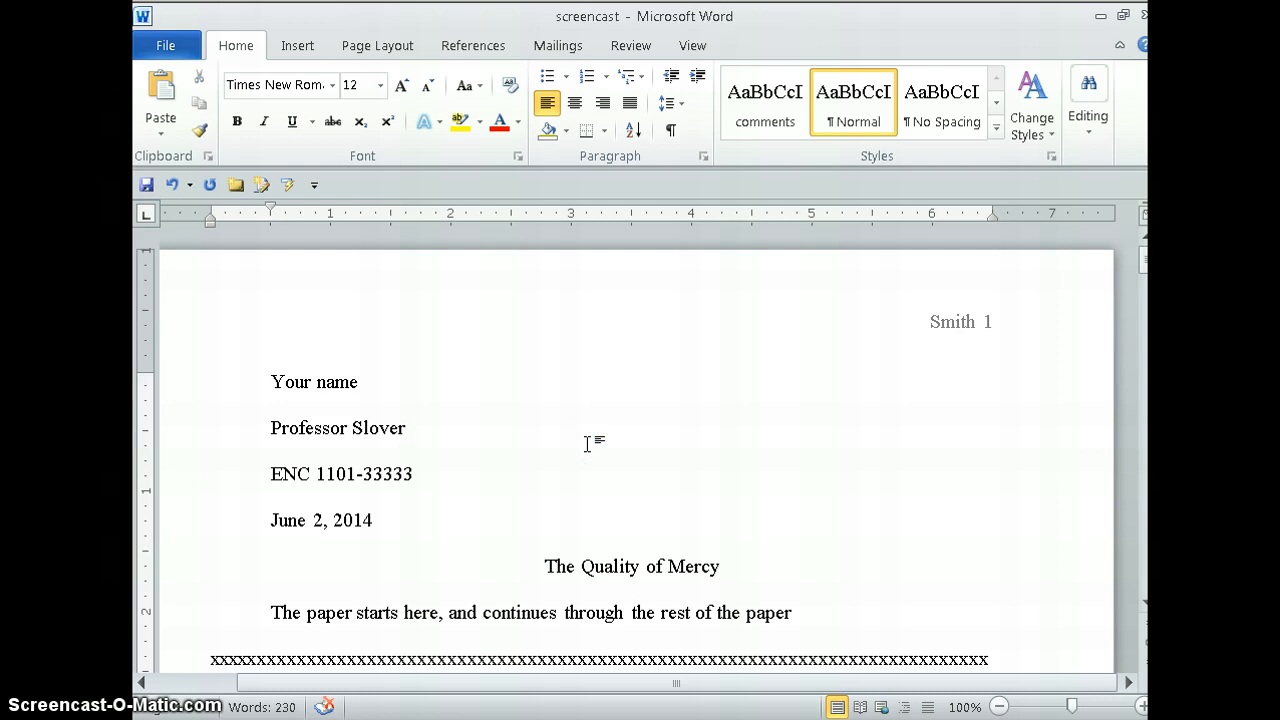
pyautogui.click(461, 392)
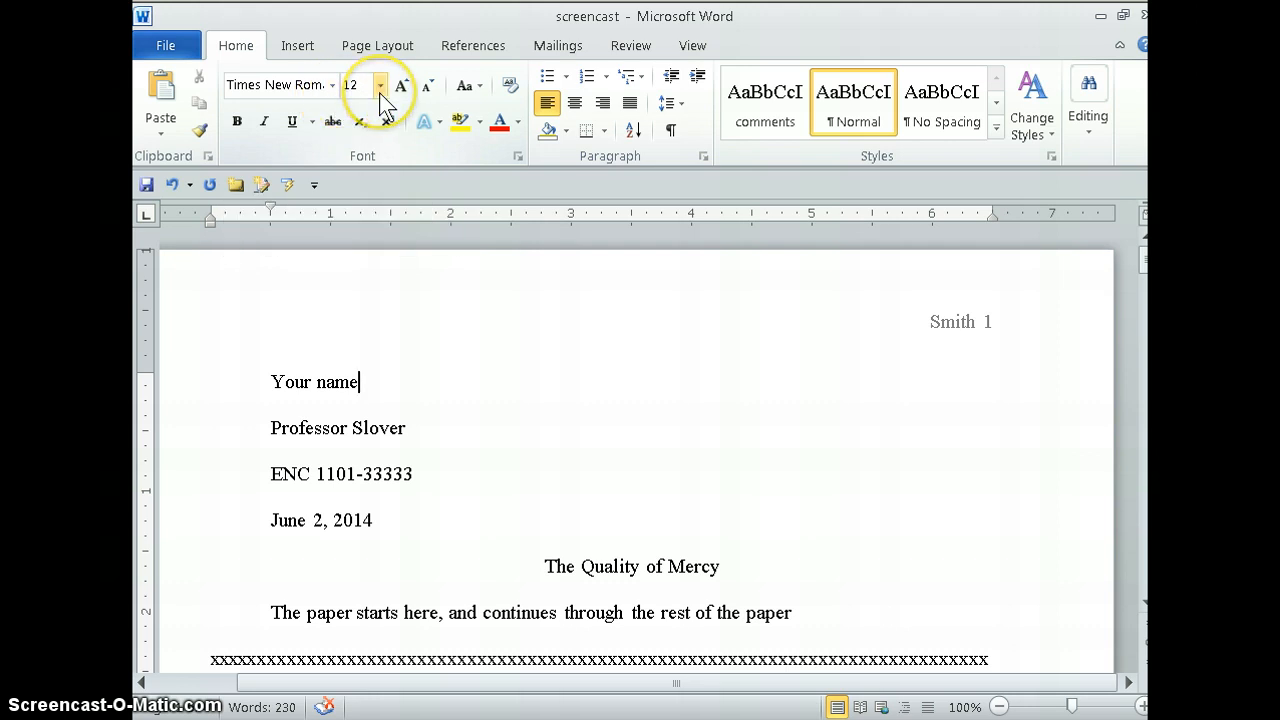
pyautogui.click(704, 157)
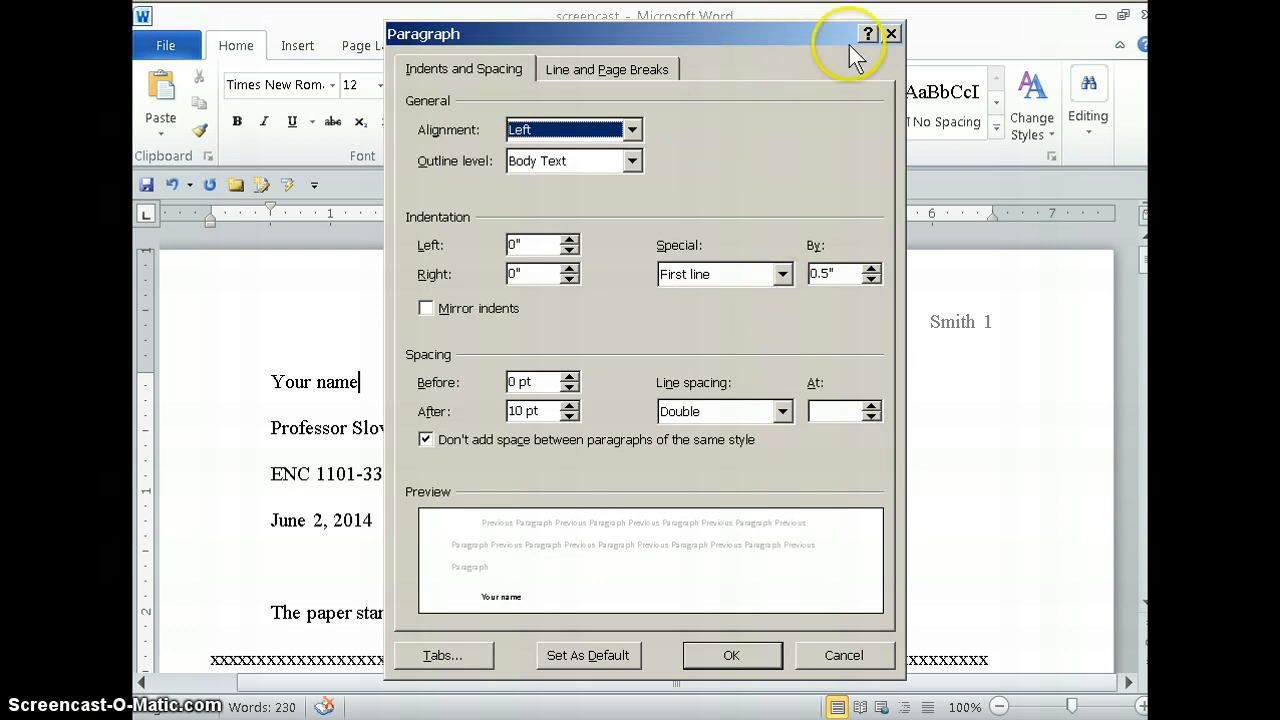
pyautogui.click(890, 35)
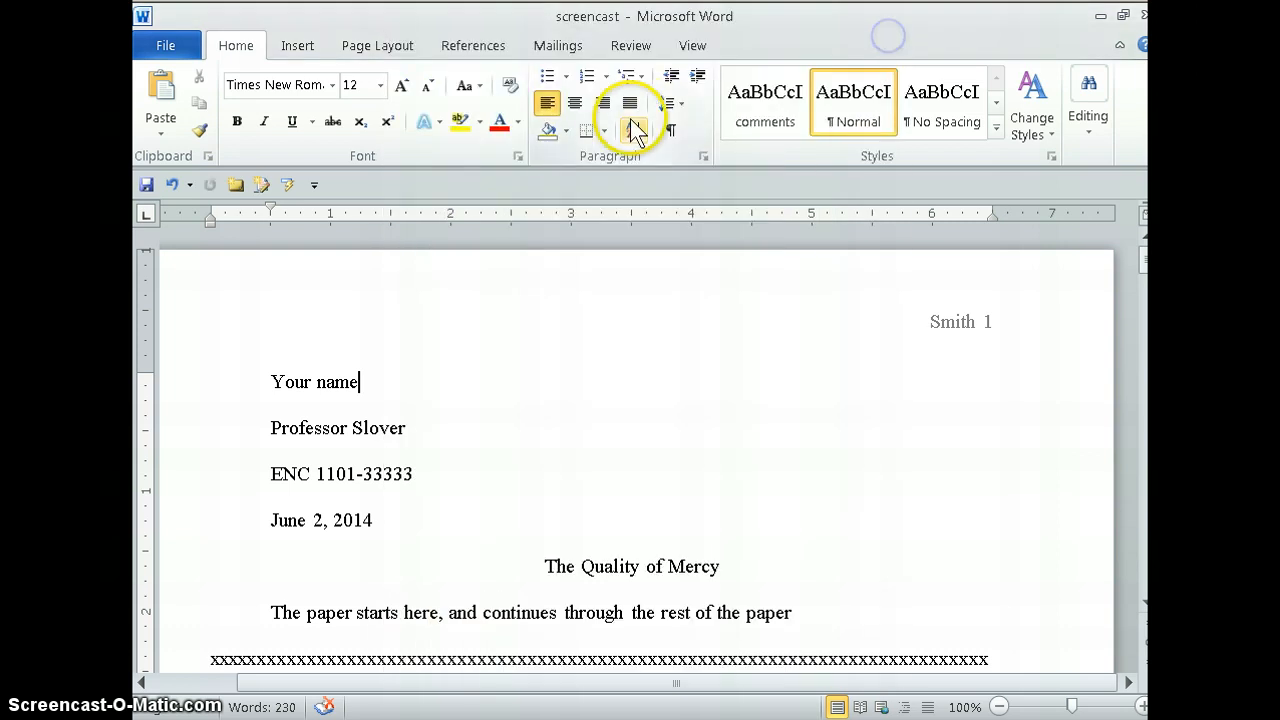
pyautogui.click(706, 160)
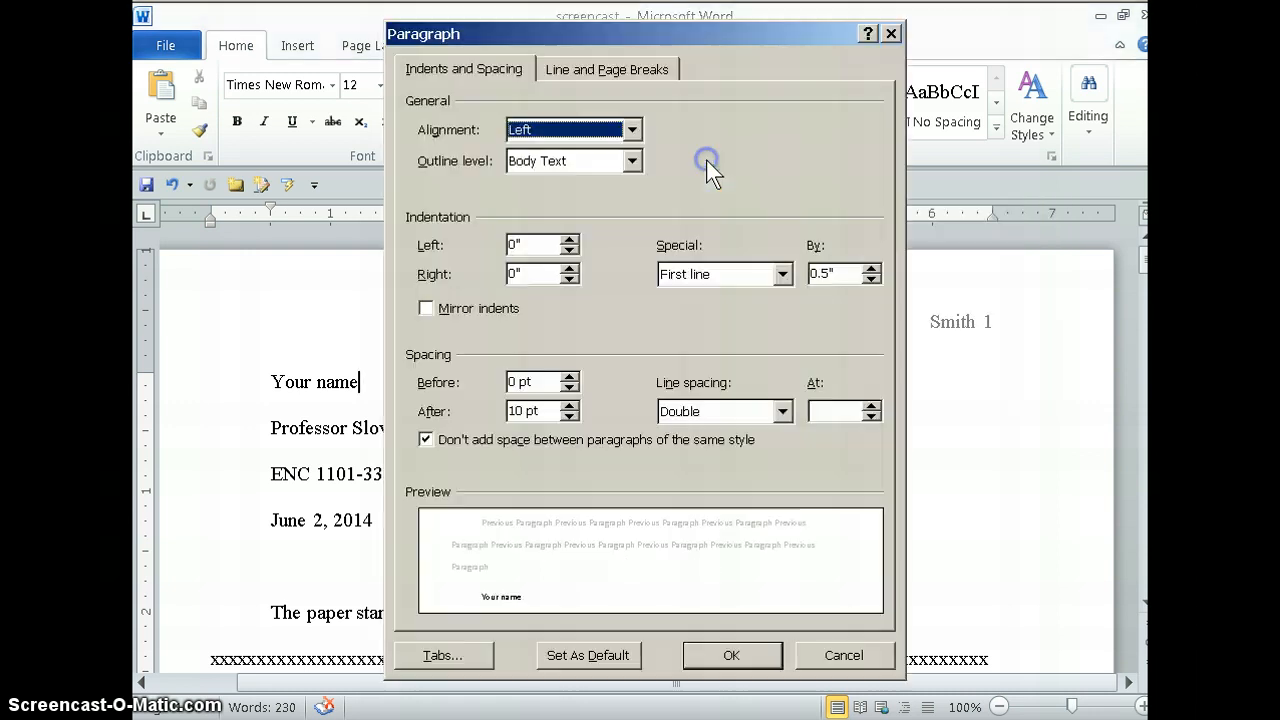
pyautogui.click(785, 275)
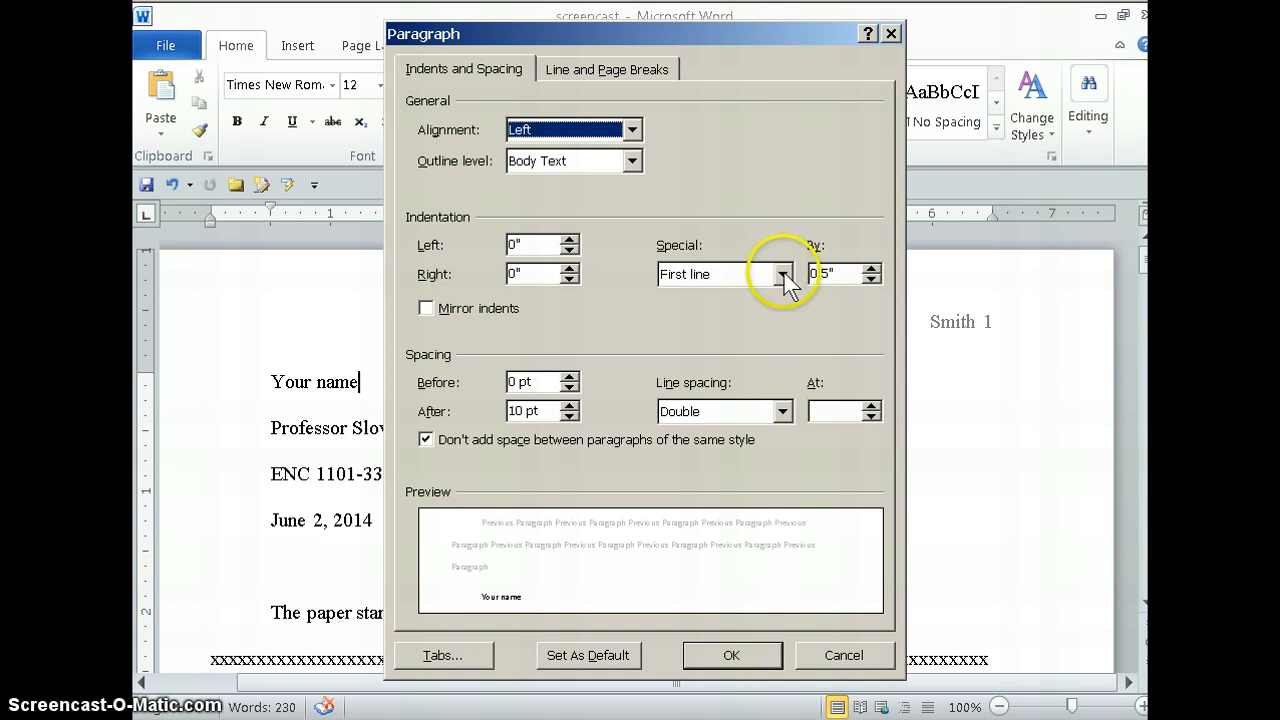
pyautogui.click(836, 278)
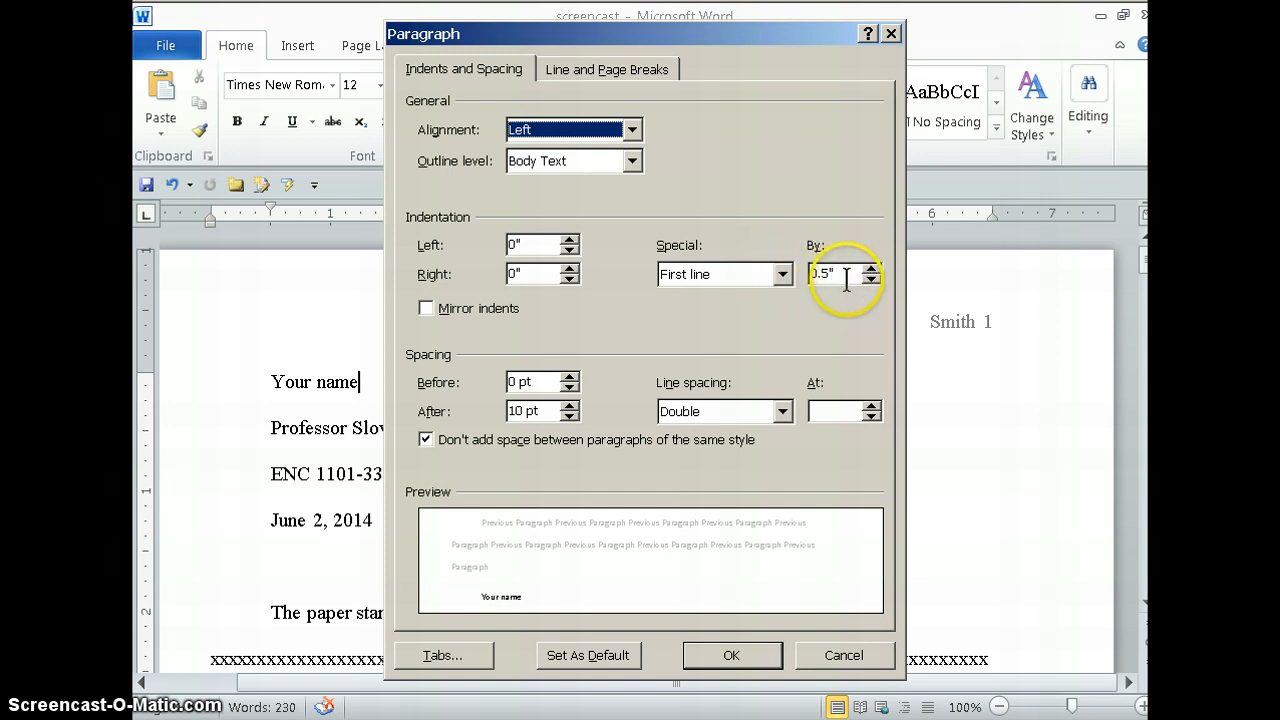
pyautogui.click(836, 278)
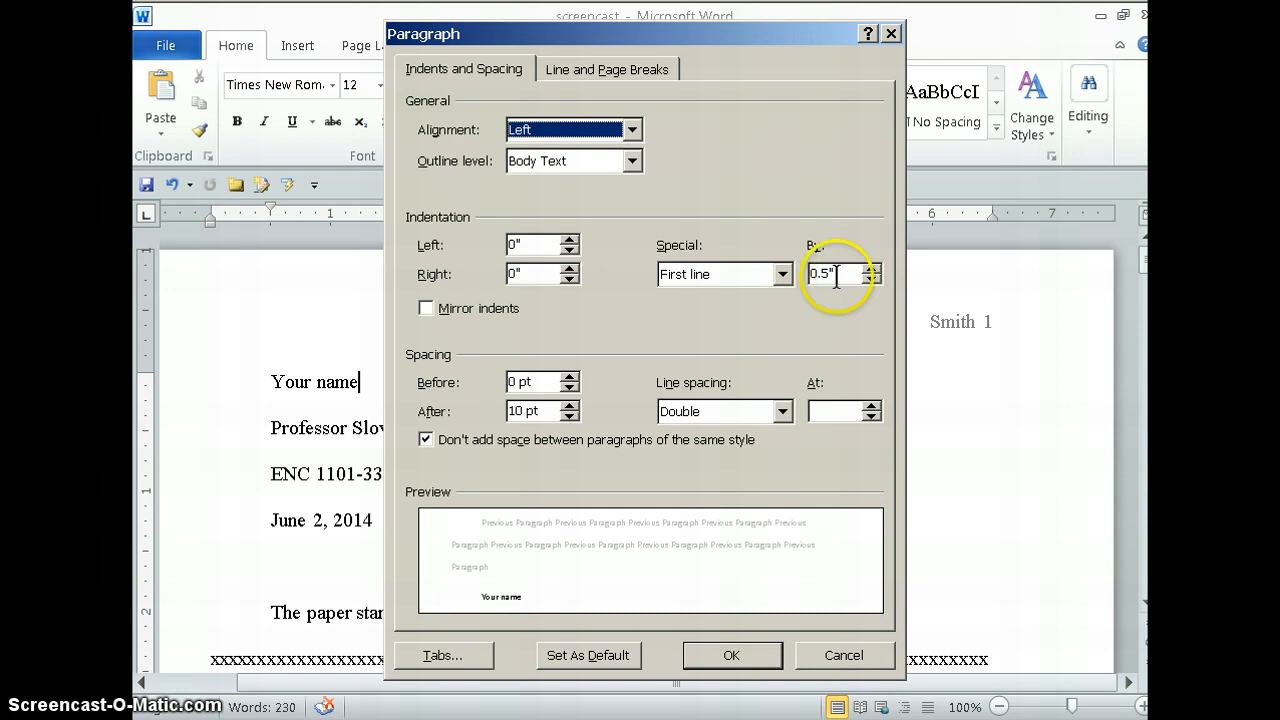
pyautogui.click(820, 272)
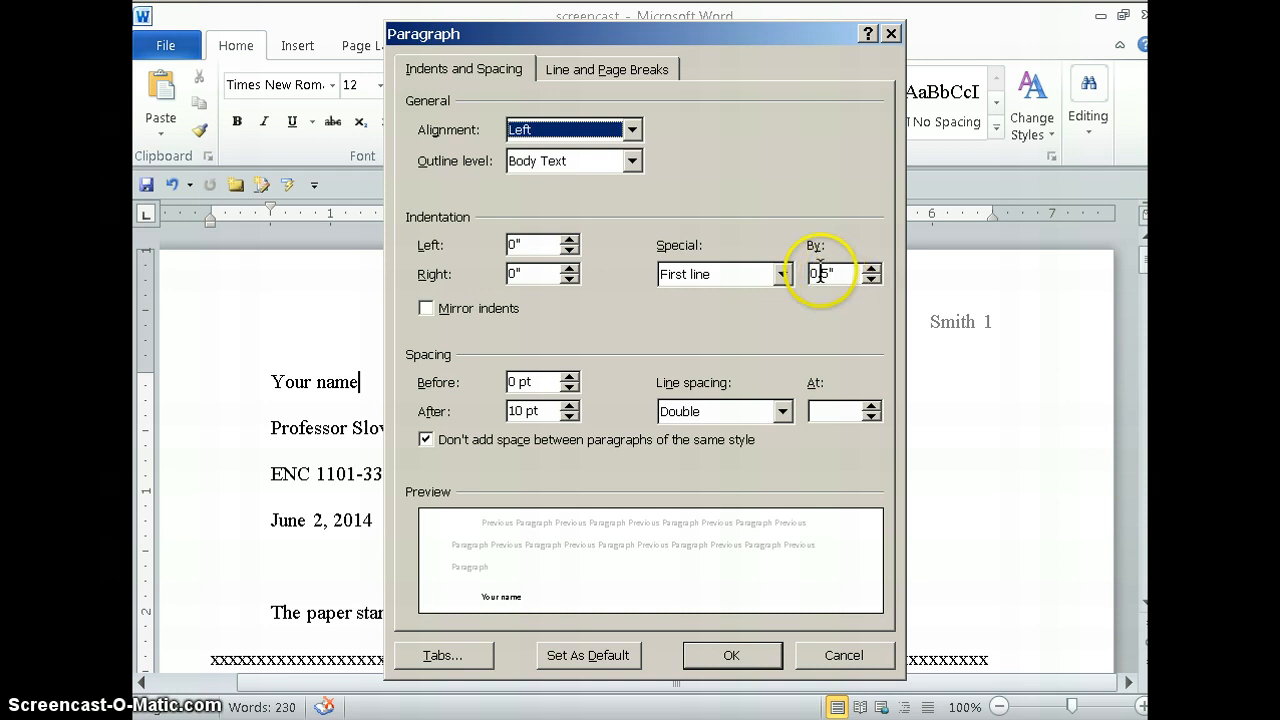
# Step: Set the line spacing to Double with "Don't add space between paragraphs of the same style" enabled, and apply the paragraph settings
pyautogui.click(783, 414)
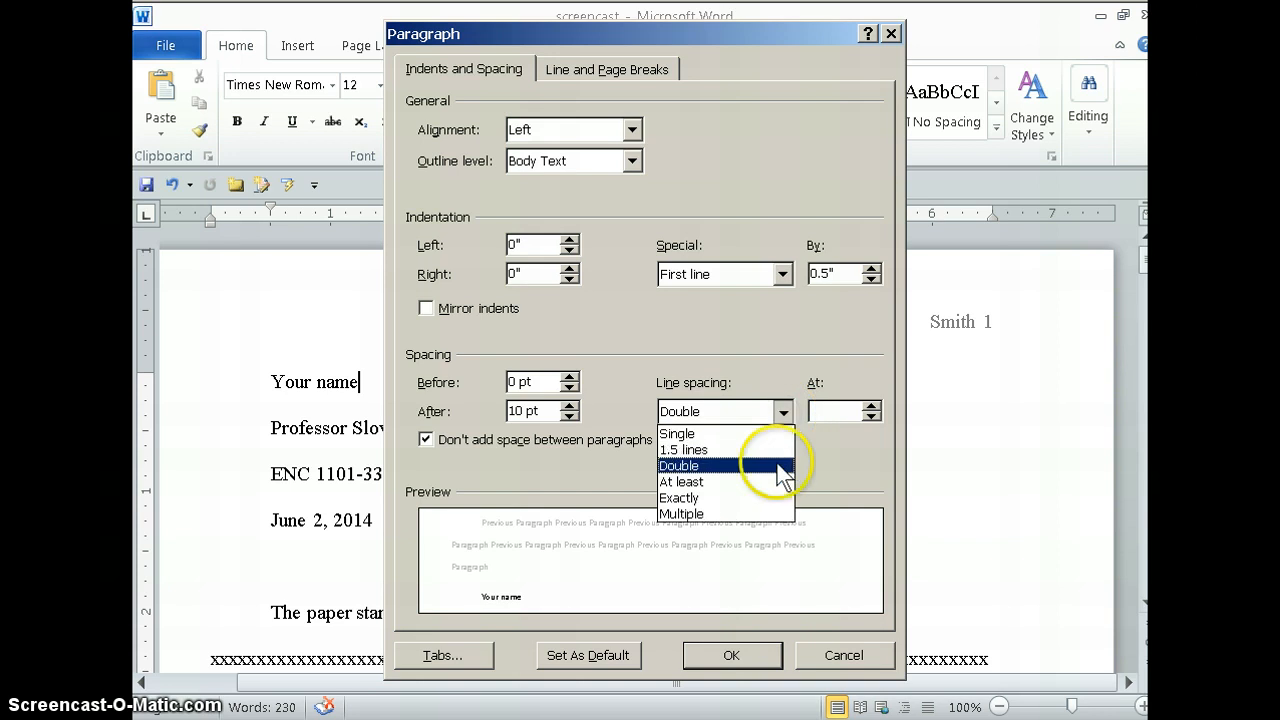
pyautogui.click(776, 465)
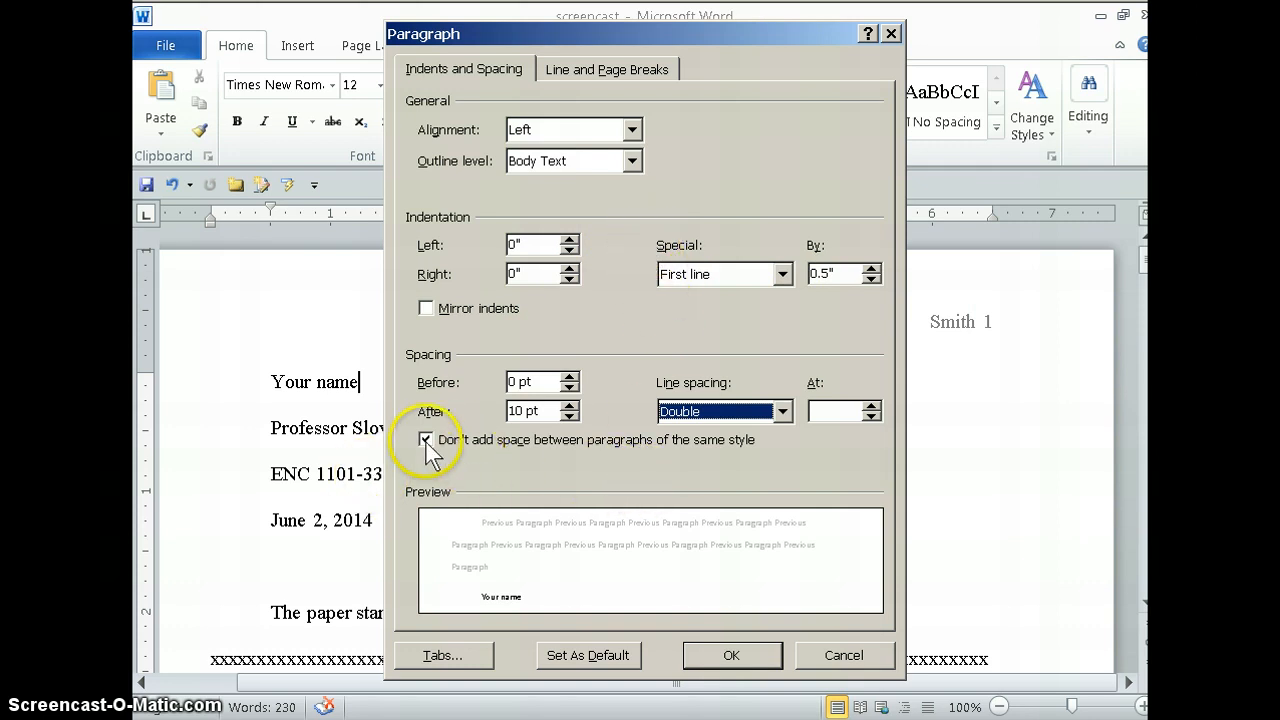
pyautogui.click(455, 446)
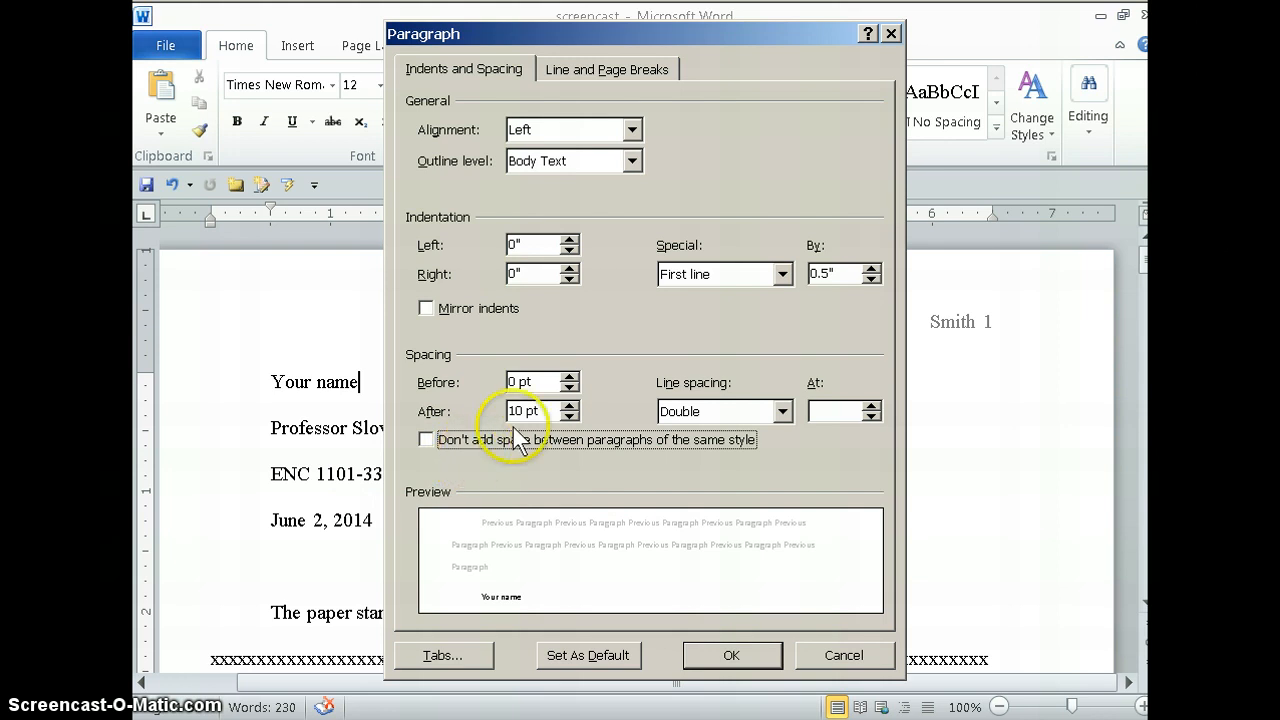
pyautogui.click(426, 441)
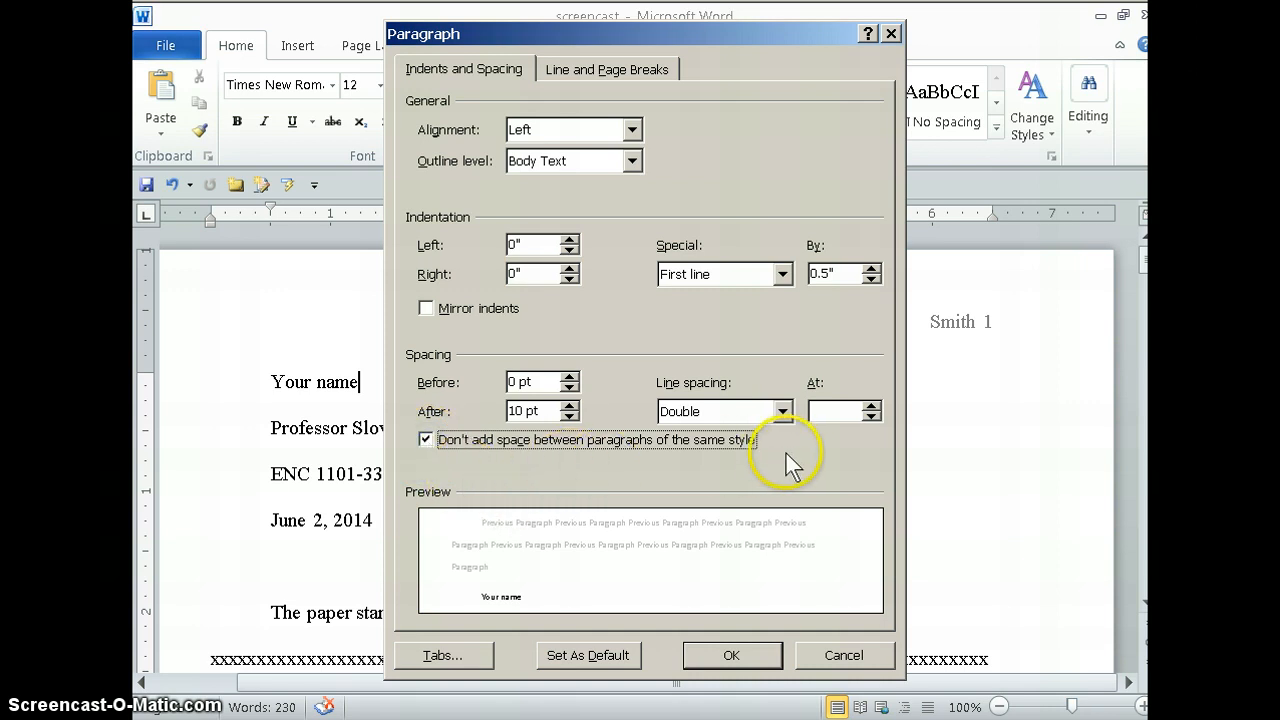
pyautogui.click(727, 652)
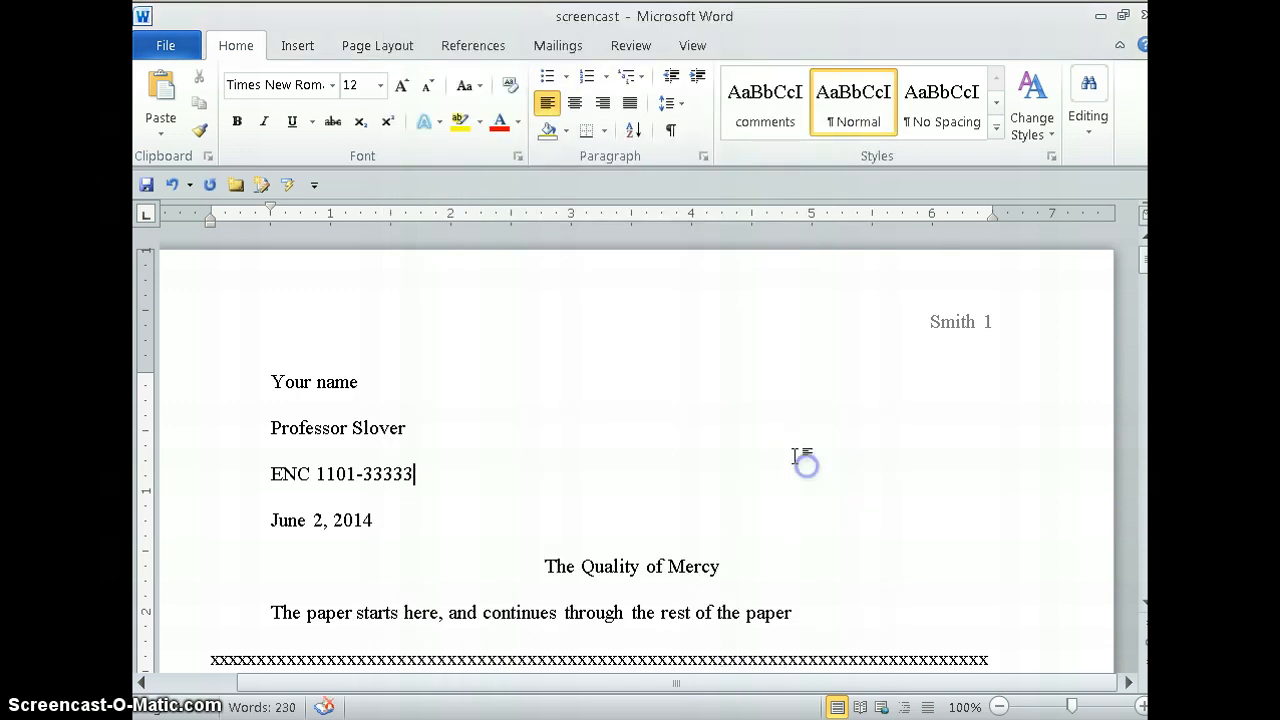
# Step: Replace the page header's text with the author's last name followed by a Plain Number page number at the current position
pyautogui.click(773, 436)
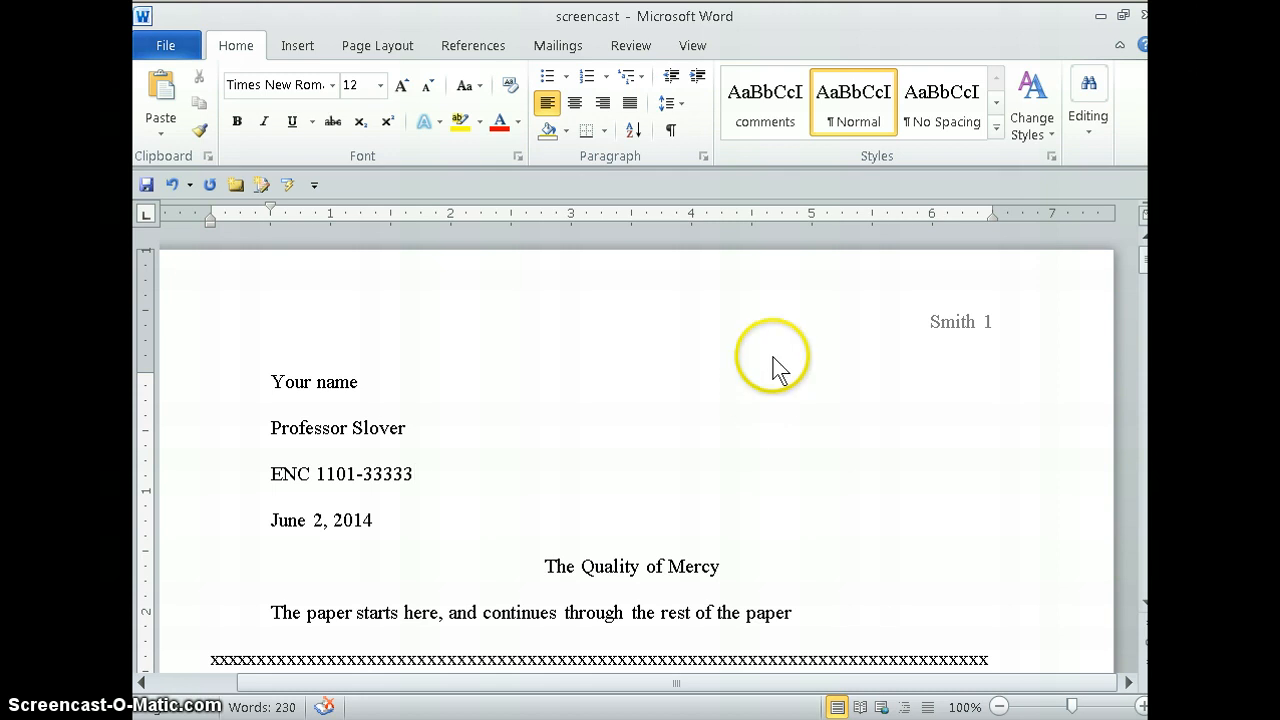
pyautogui.doubleClick(748, 318)
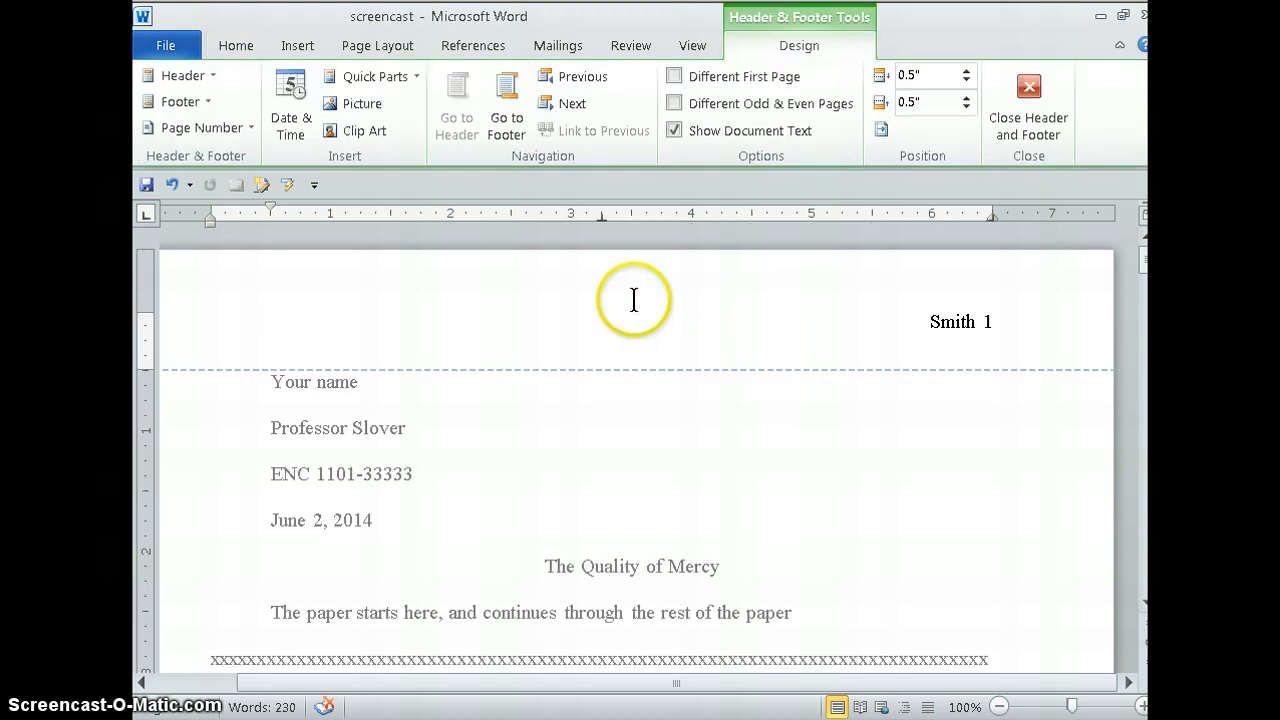
pyautogui.moveTo(926, 322); pyautogui.dragTo(994, 320)
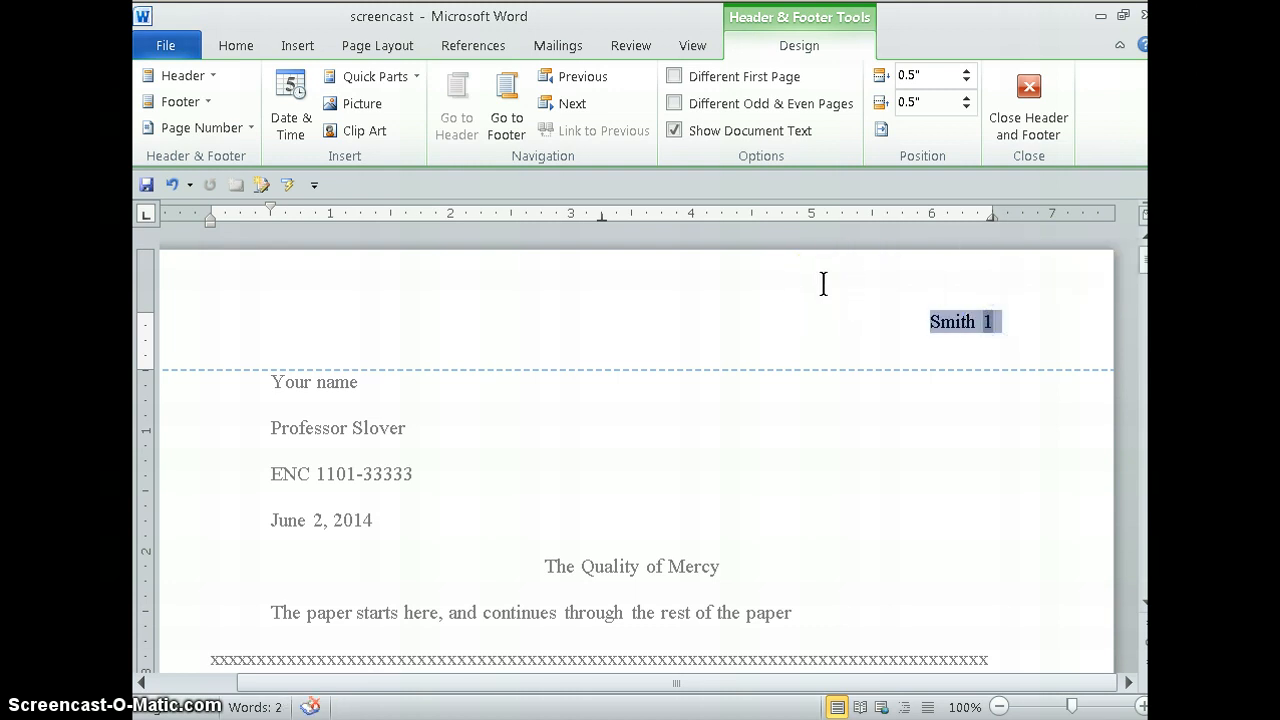
pyautogui.write('Smith')
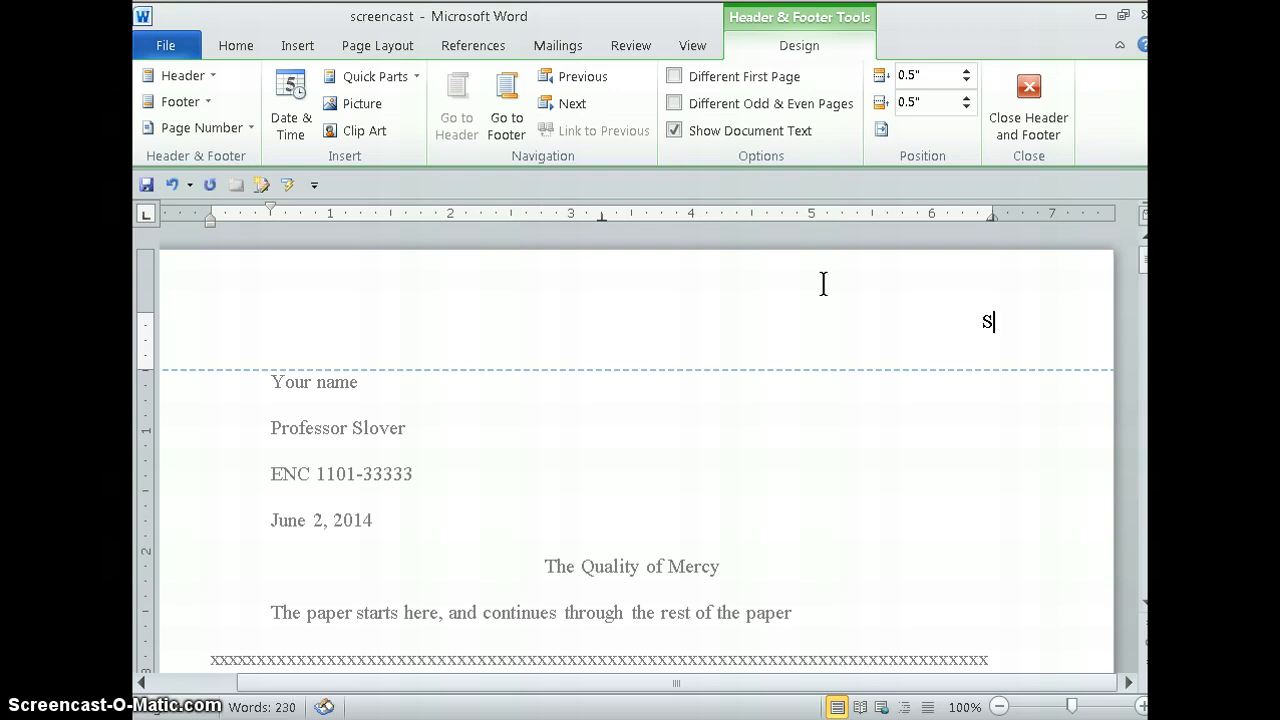
pyautogui.click(248, 128)
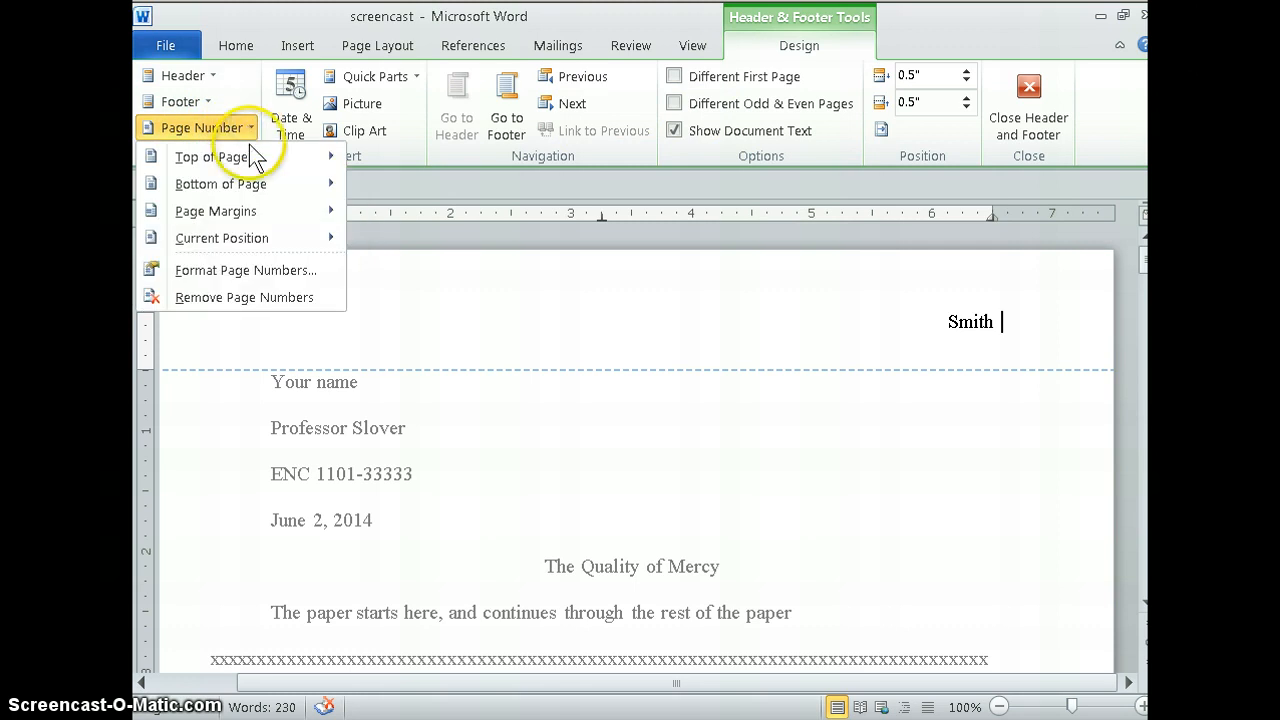
pyautogui.moveTo(257, 242)
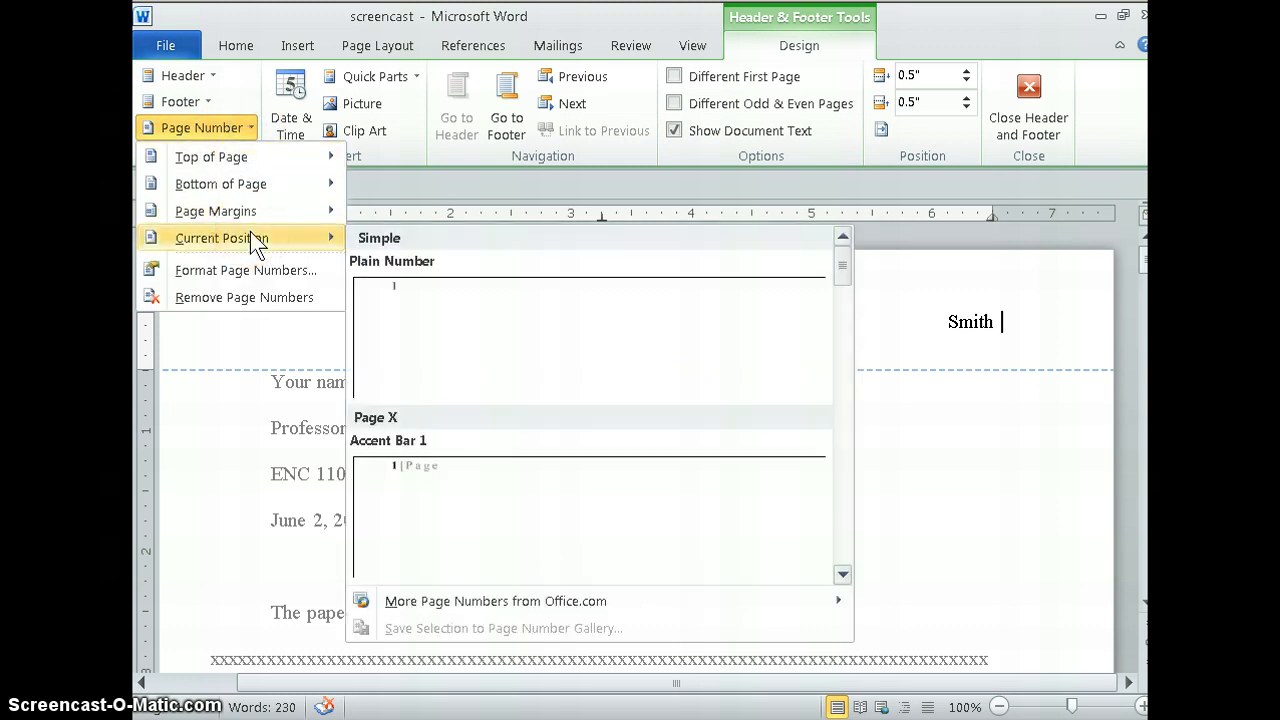
pyautogui.click(497, 357)
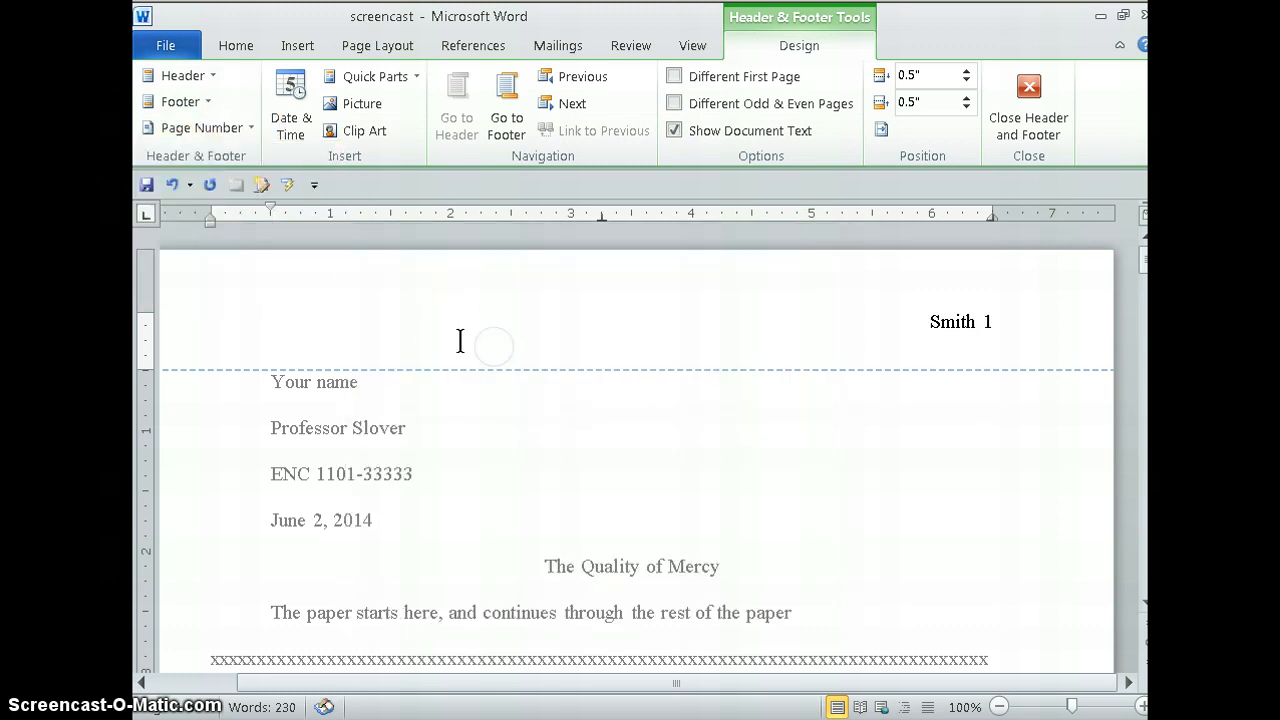
# Step: Check the running header on the second page and return to the body text of the first page
pyautogui.scroll(-12, 748, 620)
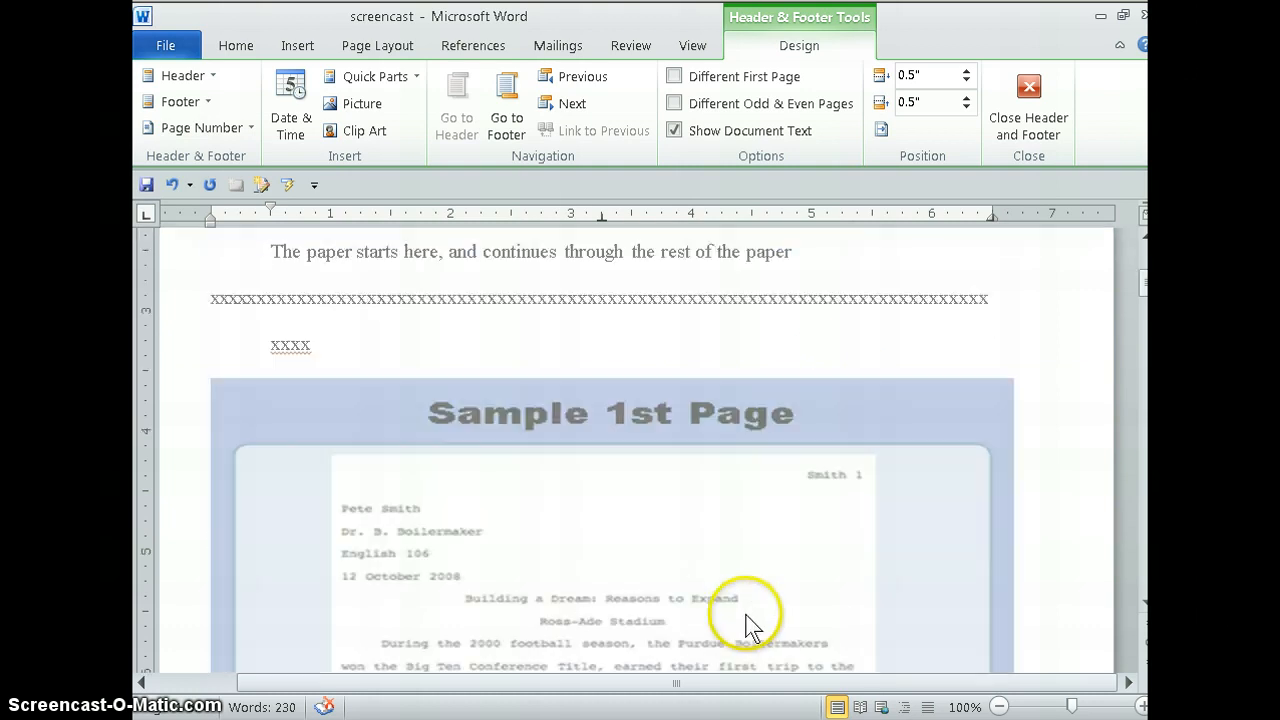
pyautogui.scroll(-1, 746, 600)
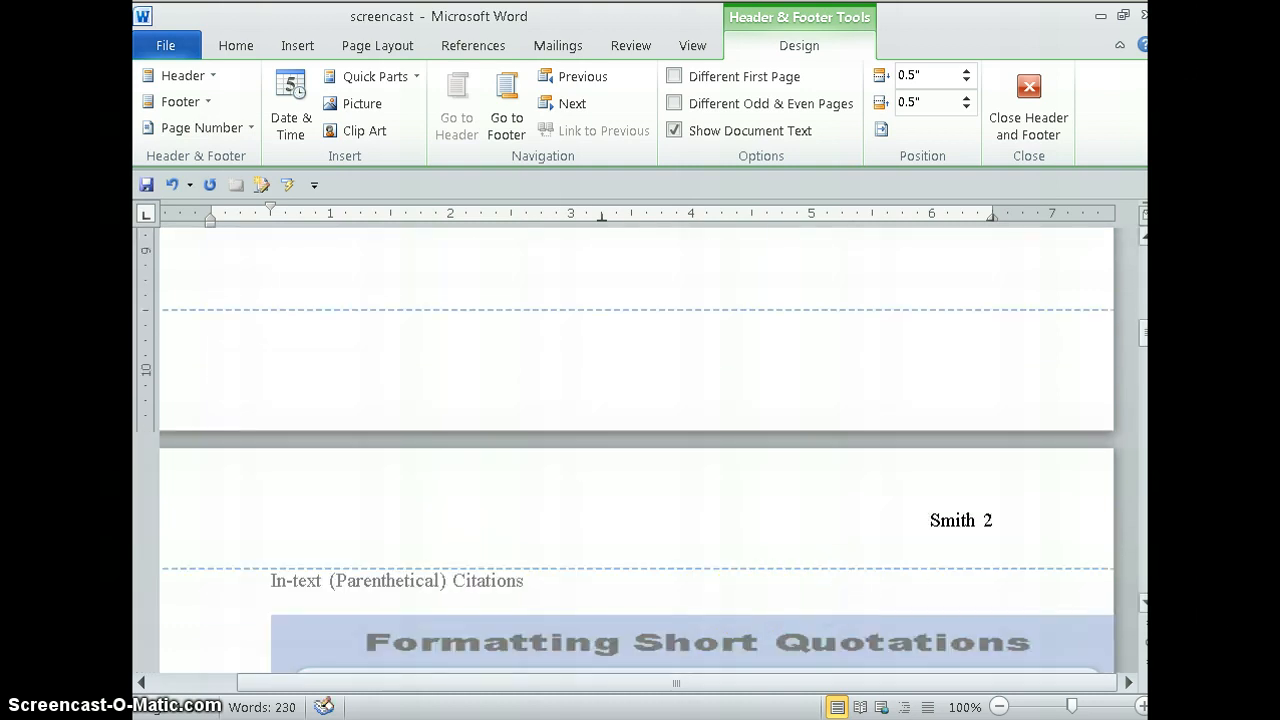
pyautogui.scroll(7, 1010, 543)
pyautogui.scroll(6, 980, 495)
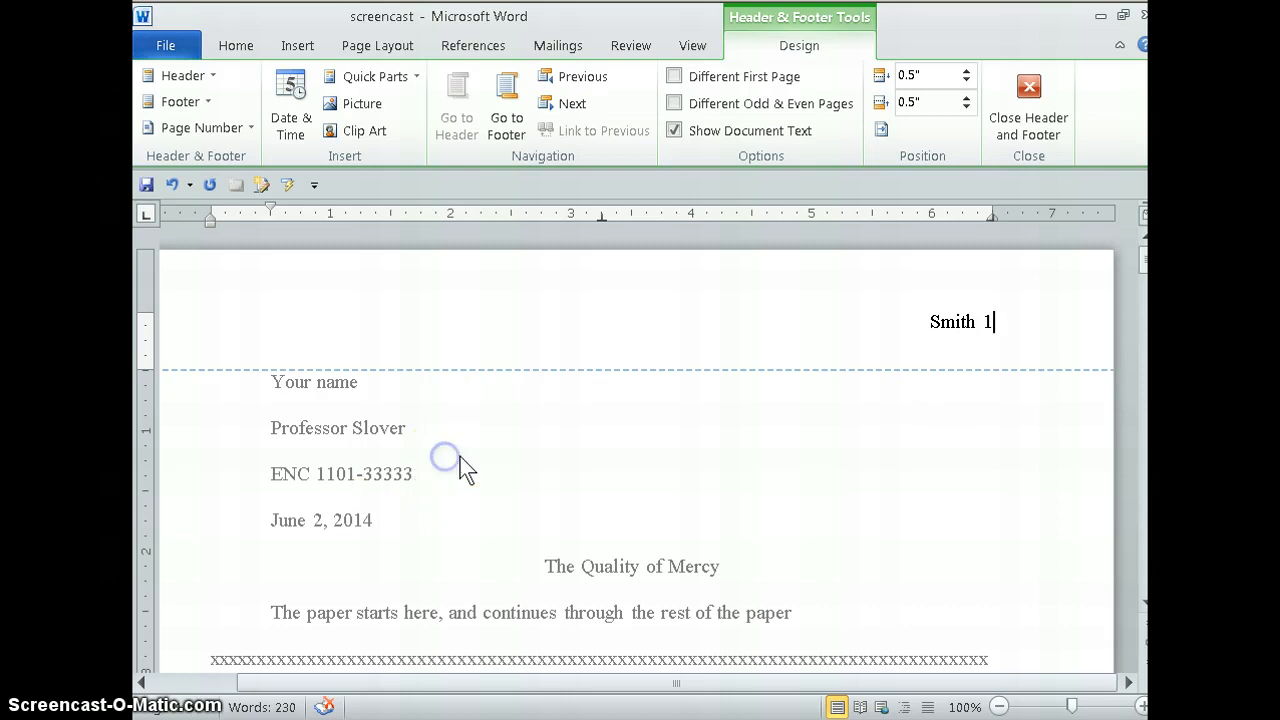
pyautogui.doubleClick(355, 425)
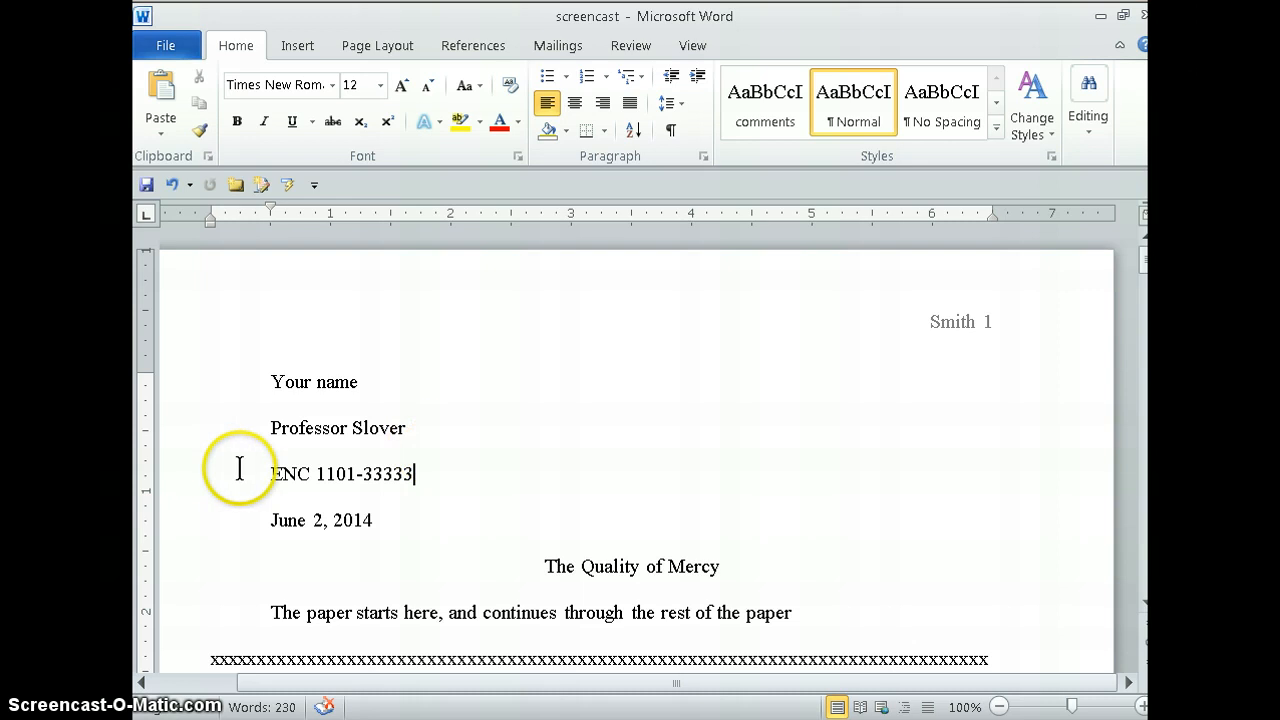
pyautogui.moveTo(364, 474); pyautogui.dragTo(414, 468)
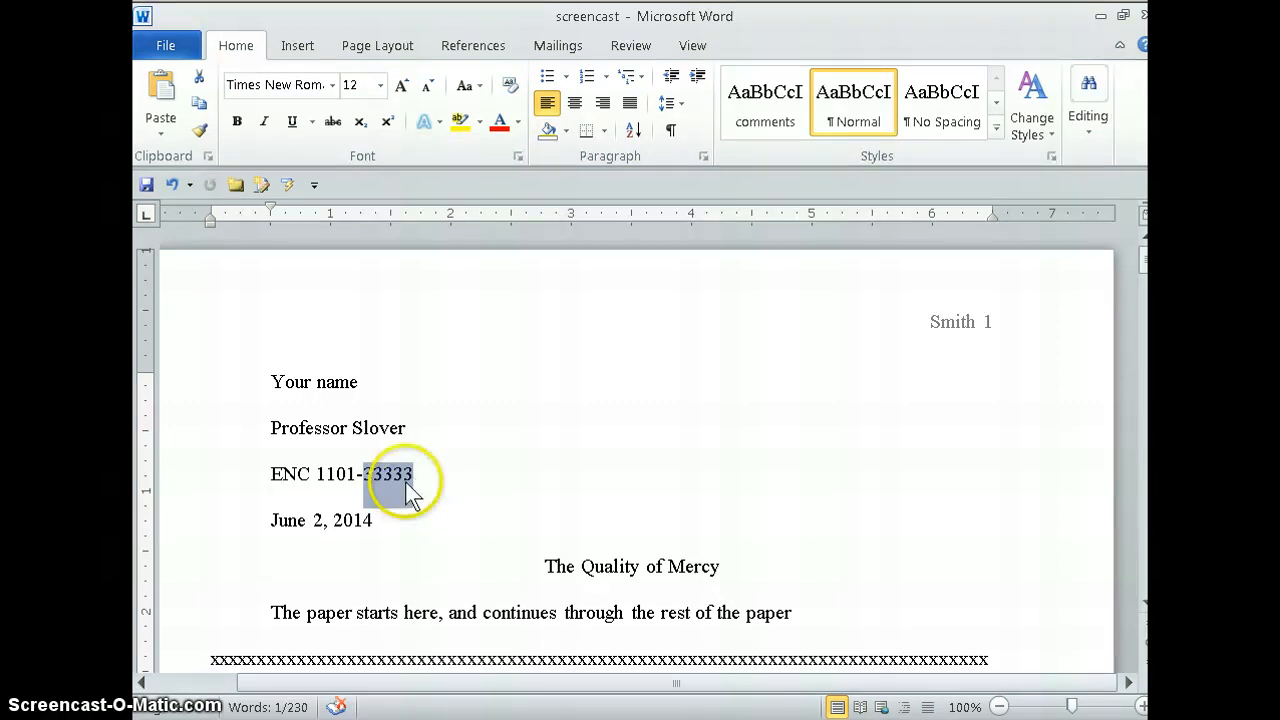
pyautogui.click(309, 525)
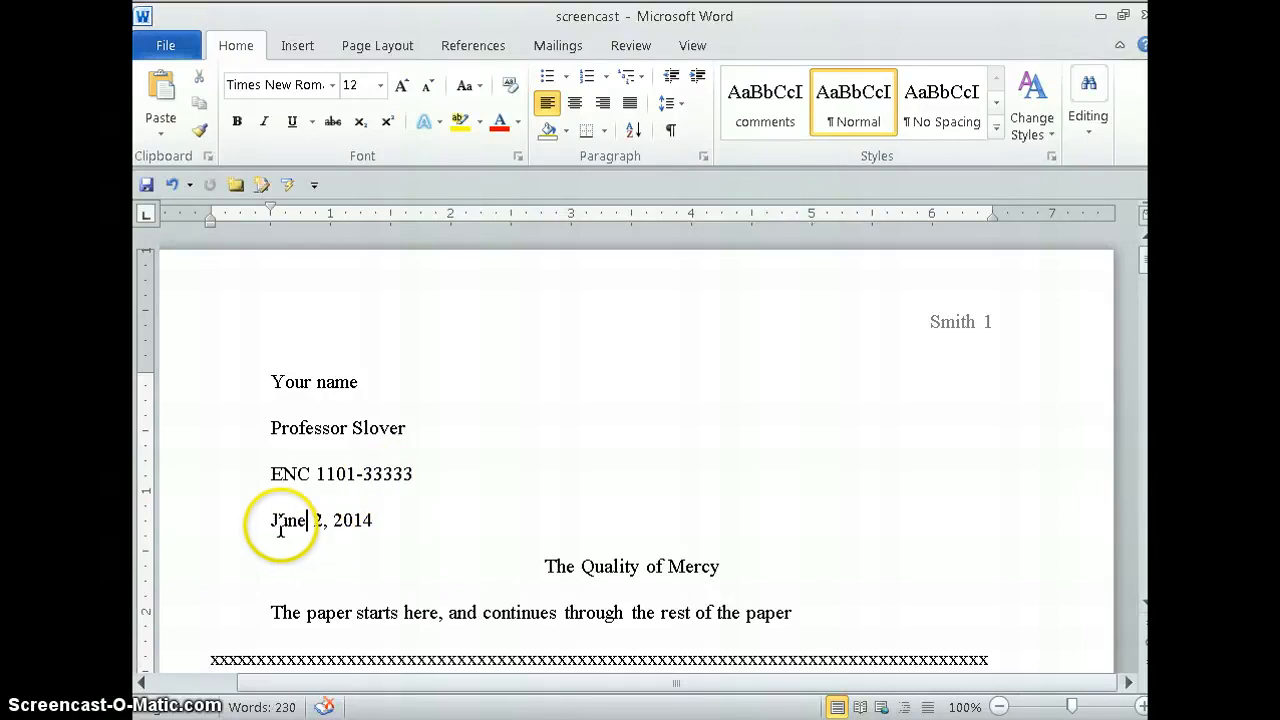
pyautogui.click(270, 520)
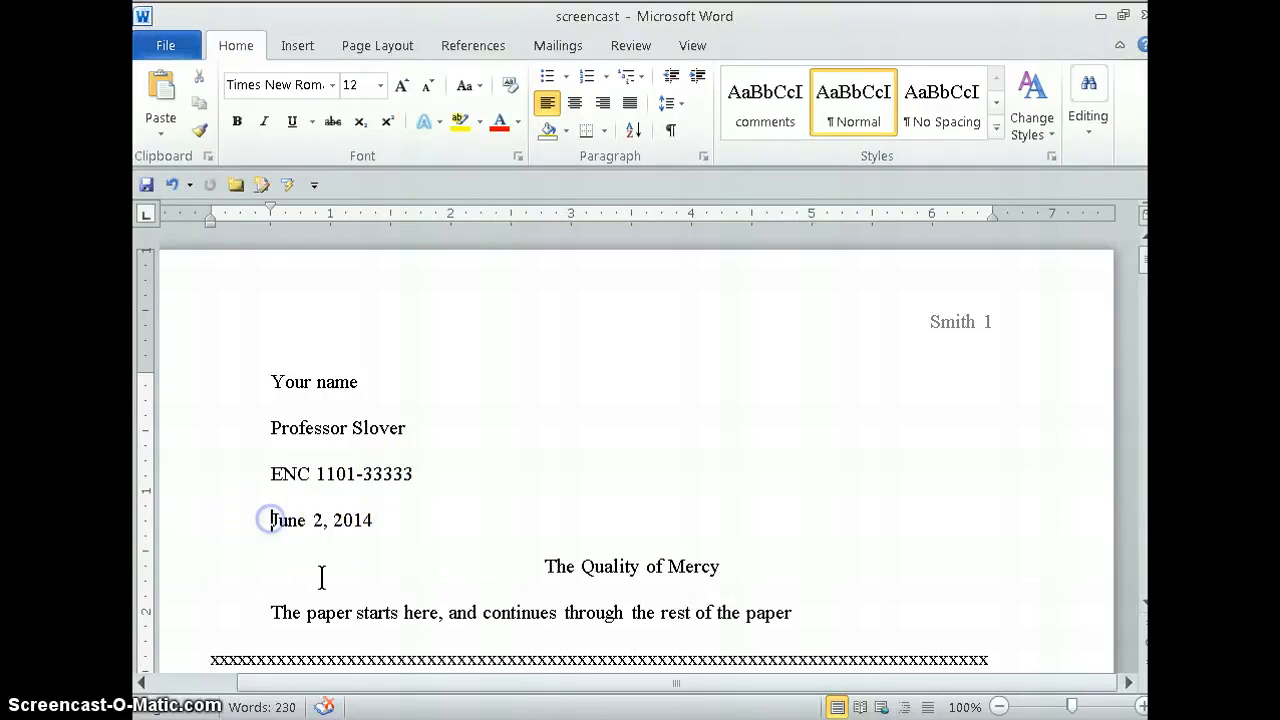
pyautogui.click(405, 522)
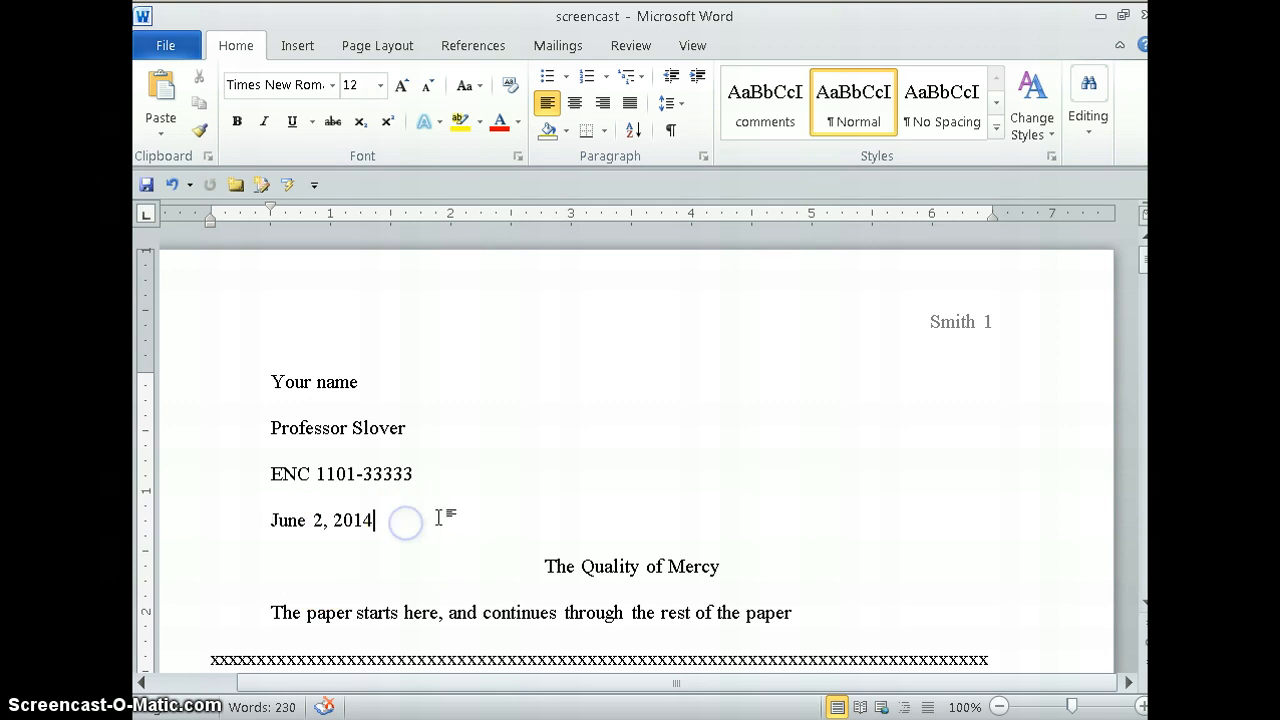
# Step: Remove the centering from the title "The Quality of Mercy" and center it again
pyautogui.click(545, 566)
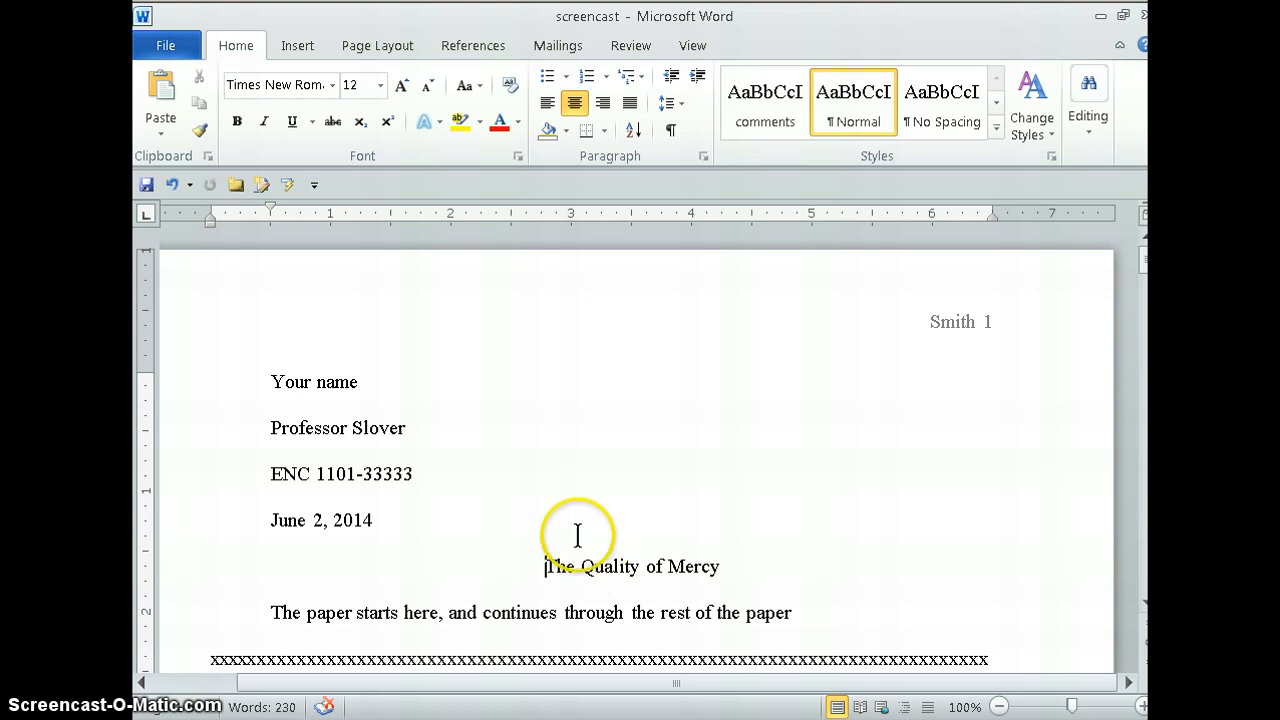
pyautogui.click(576, 567)
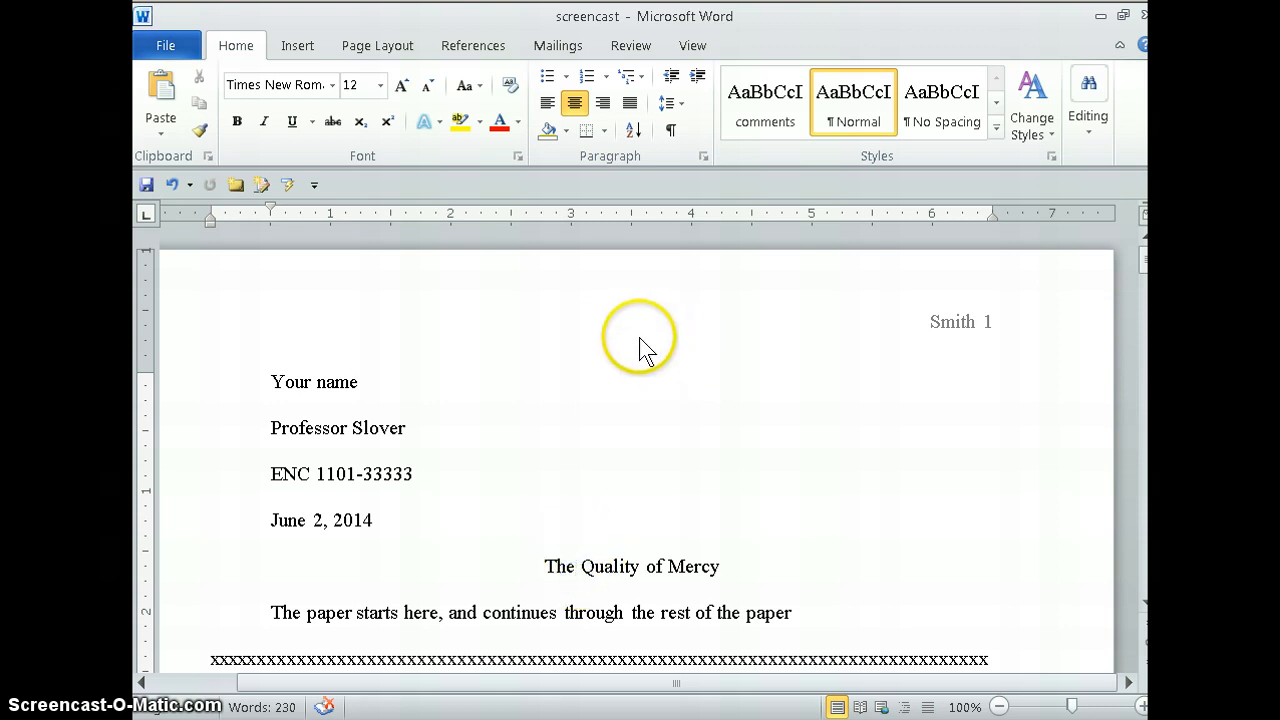
pyautogui.click(576, 104)
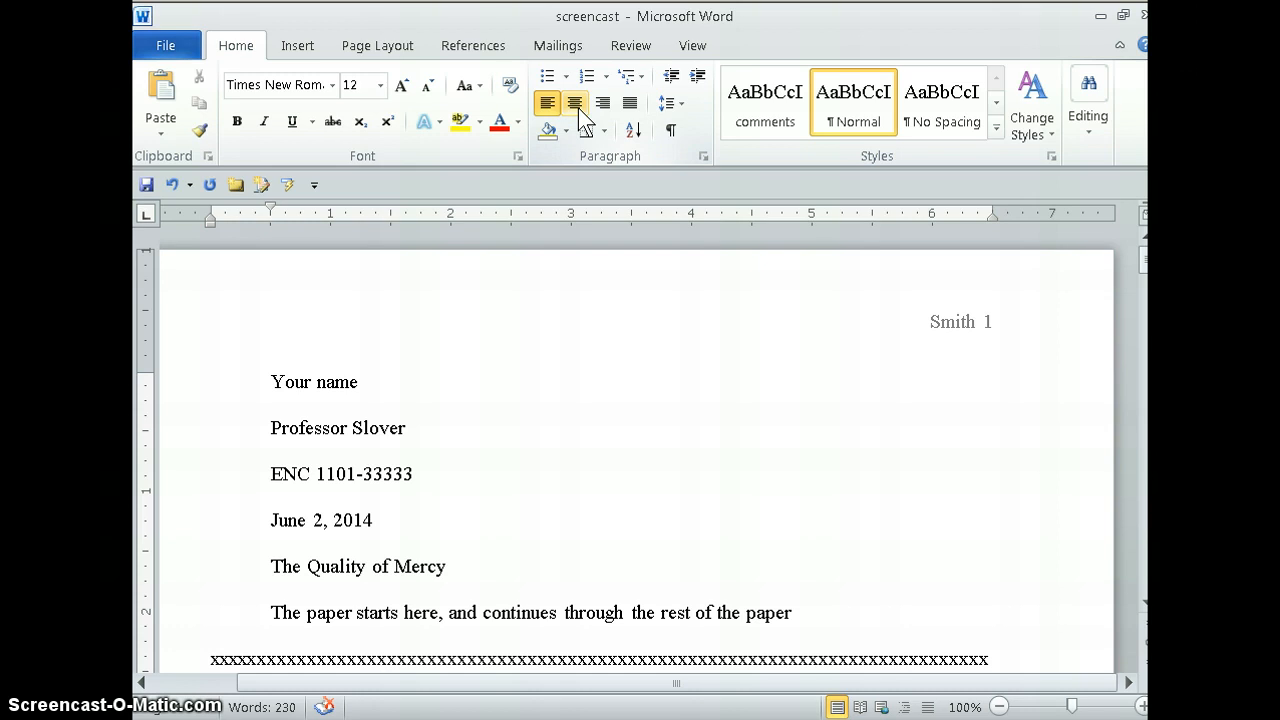
pyautogui.click(578, 108)
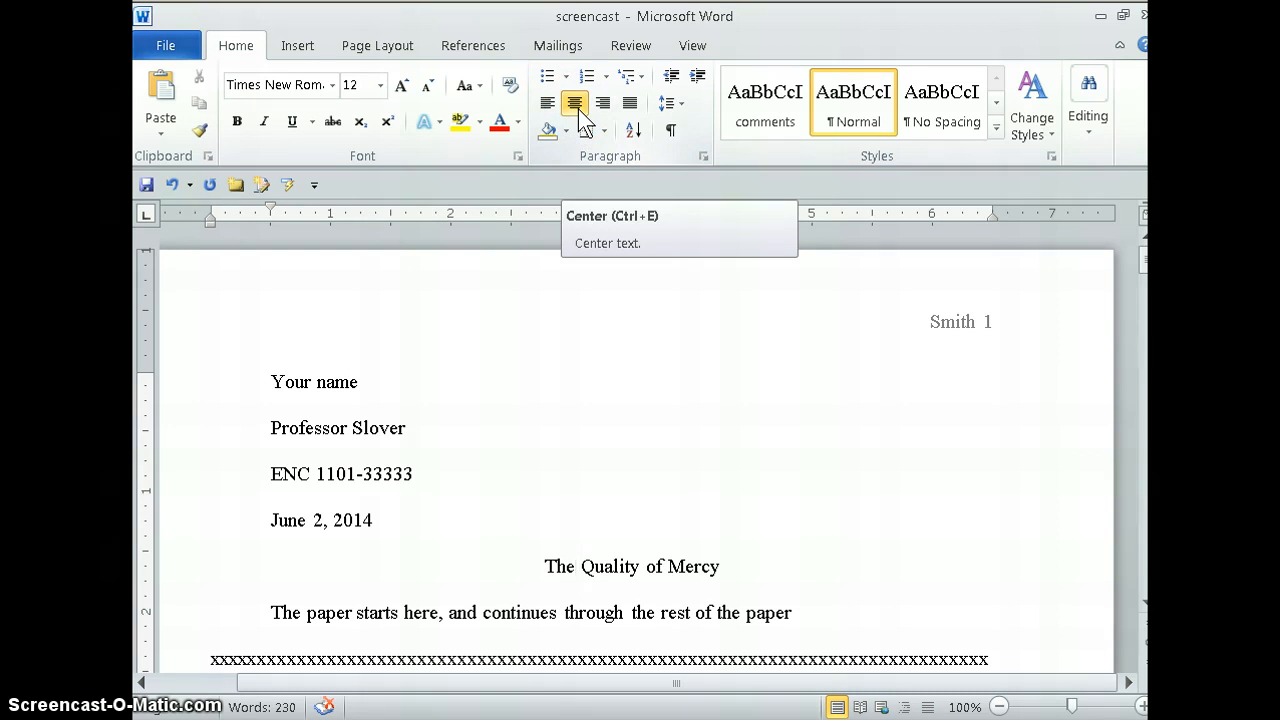
# Step: Add a left-aligned blank line below the title "The Quality of Mercy" and remove it again
pyautogui.click(722, 565)
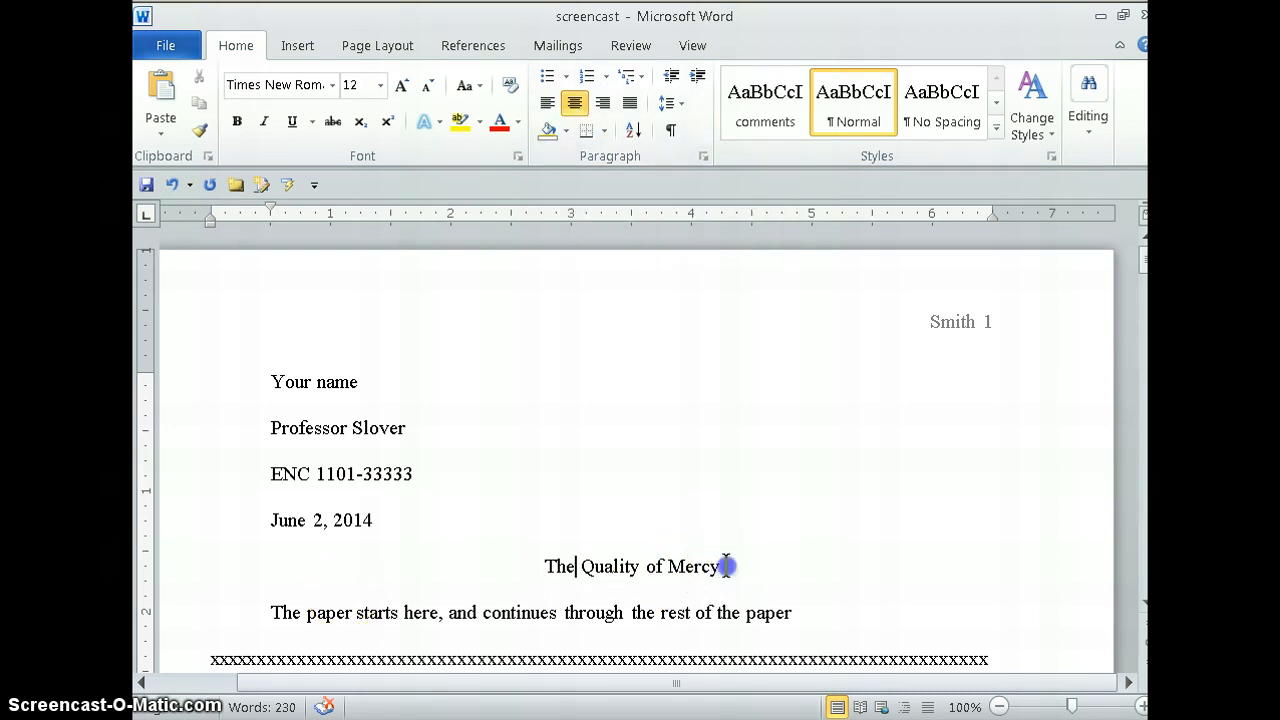
pyautogui.press('Return')
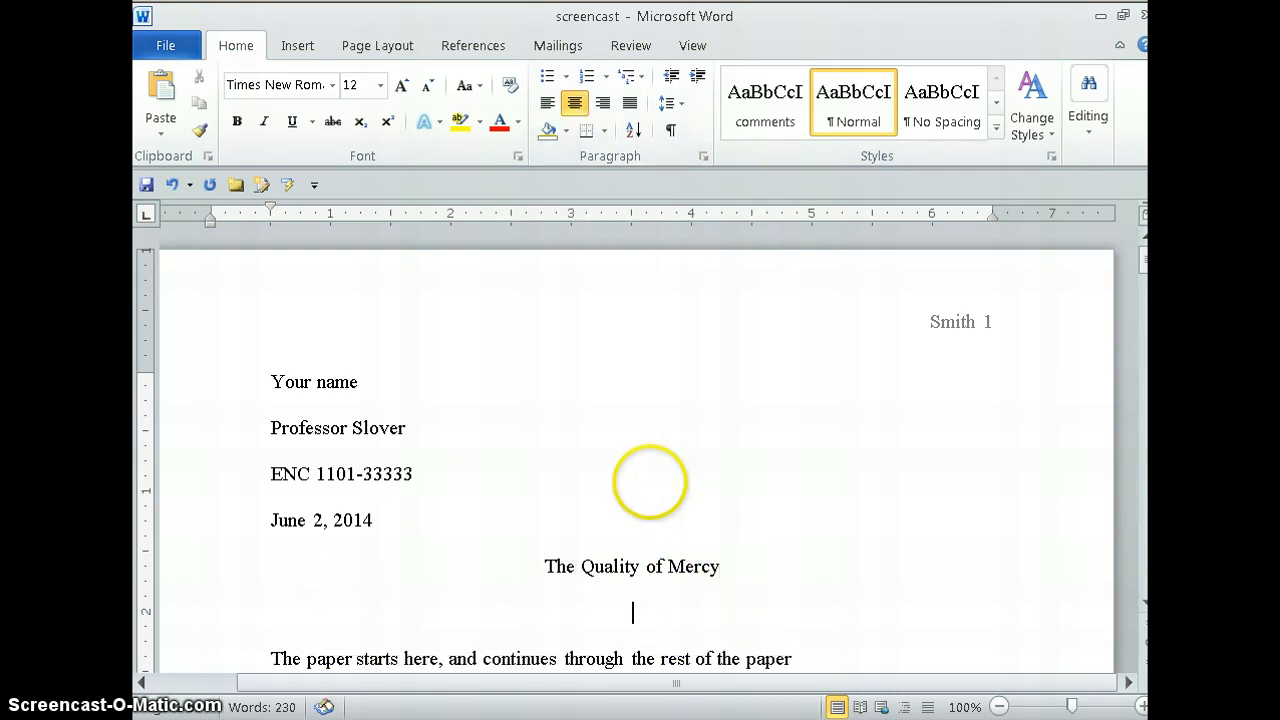
pyautogui.click(547, 103)
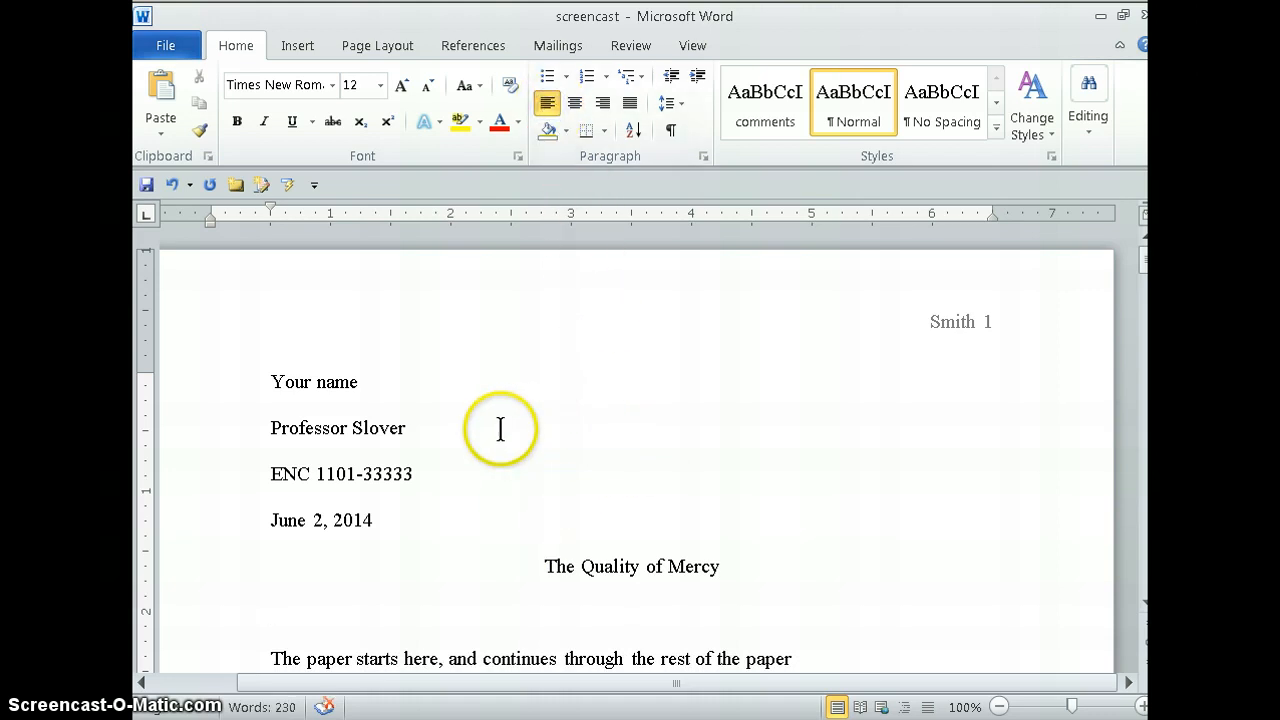
pyautogui.press('Delete')
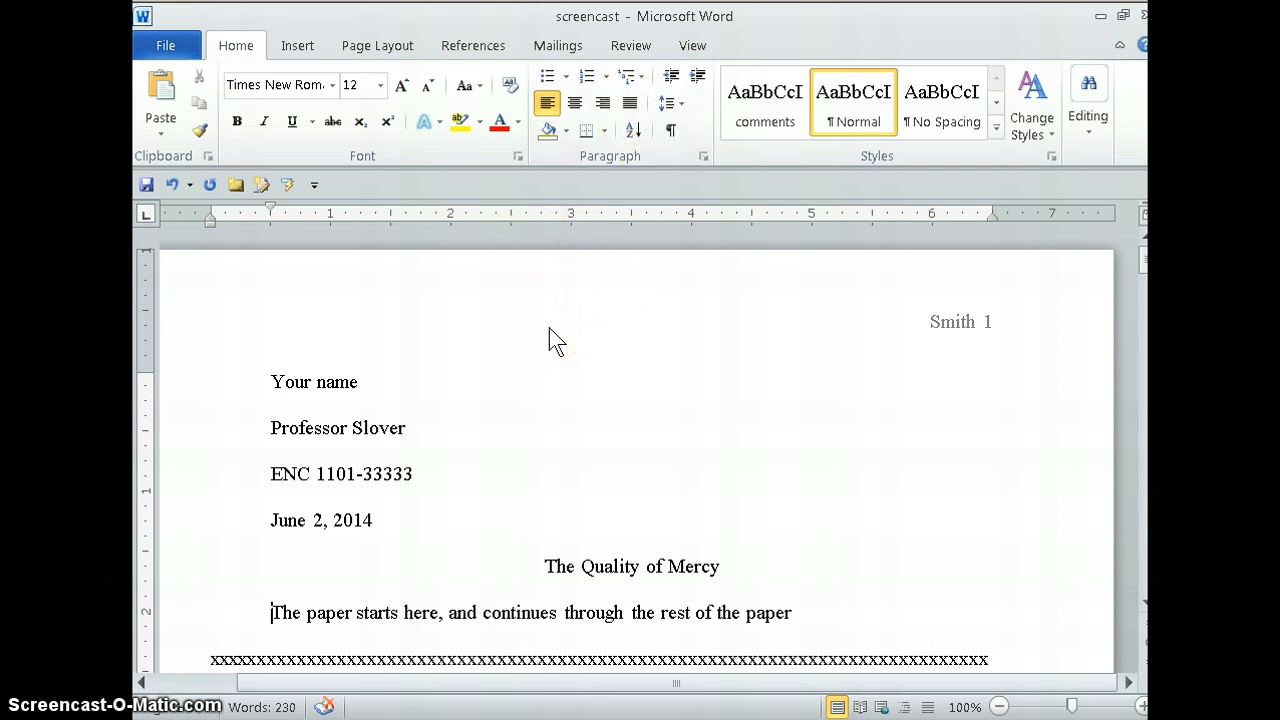
# Step: Select the filler lines of x's below the opening sentence and check their paragraph indentation and line spacing settings
pyautogui.click(606, 350)
pyautogui.scroll(-3, 601, 377)
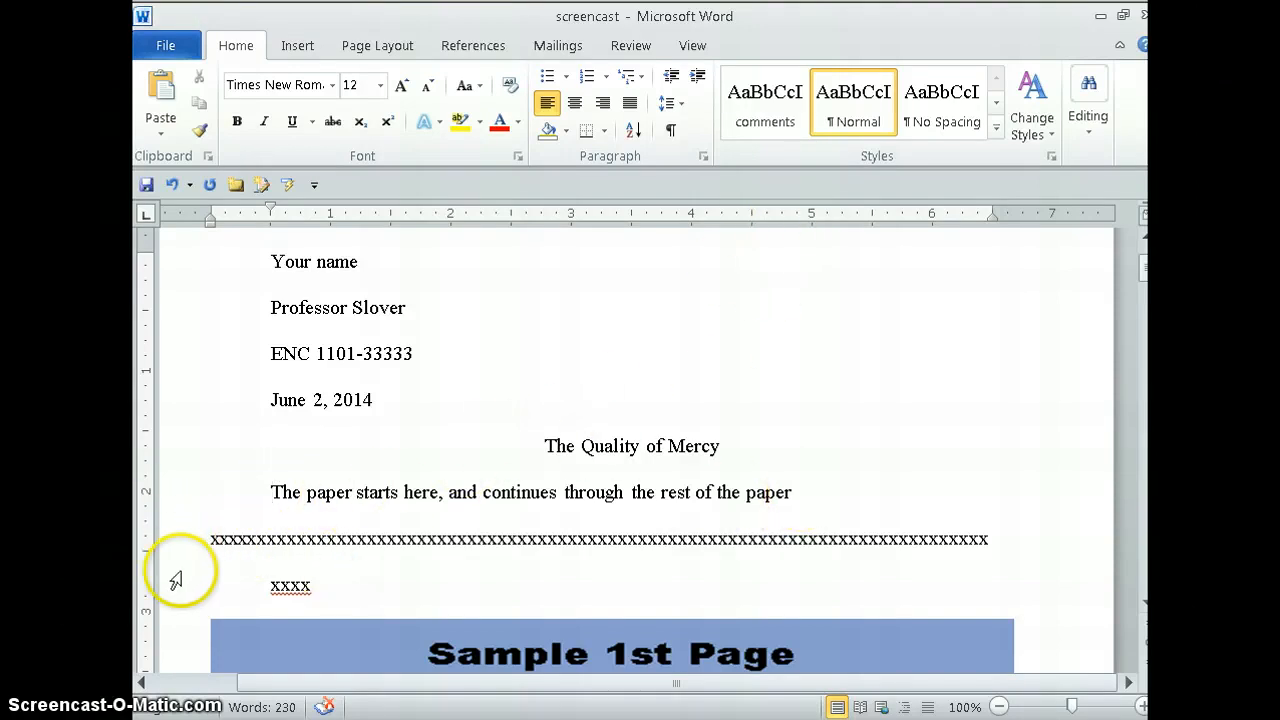
pyautogui.moveTo(207, 539); pyautogui.dragTo(412, 585)
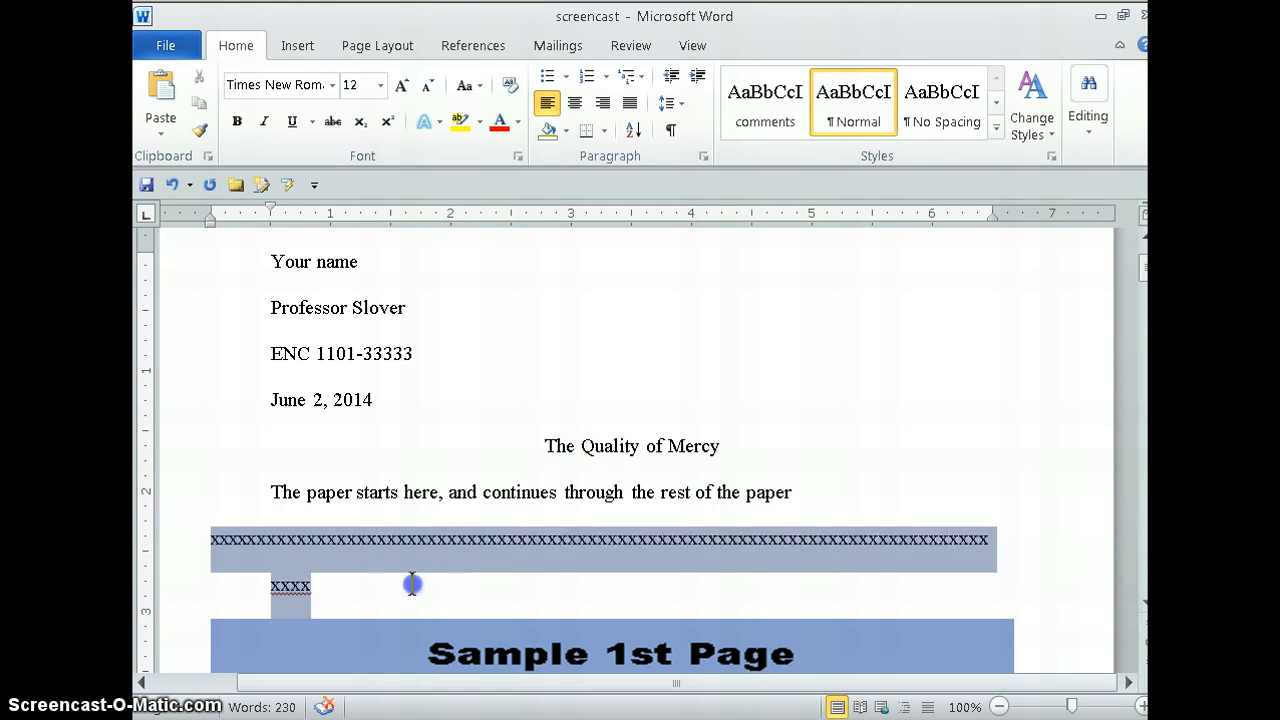
pyautogui.rightClick(838, 122)
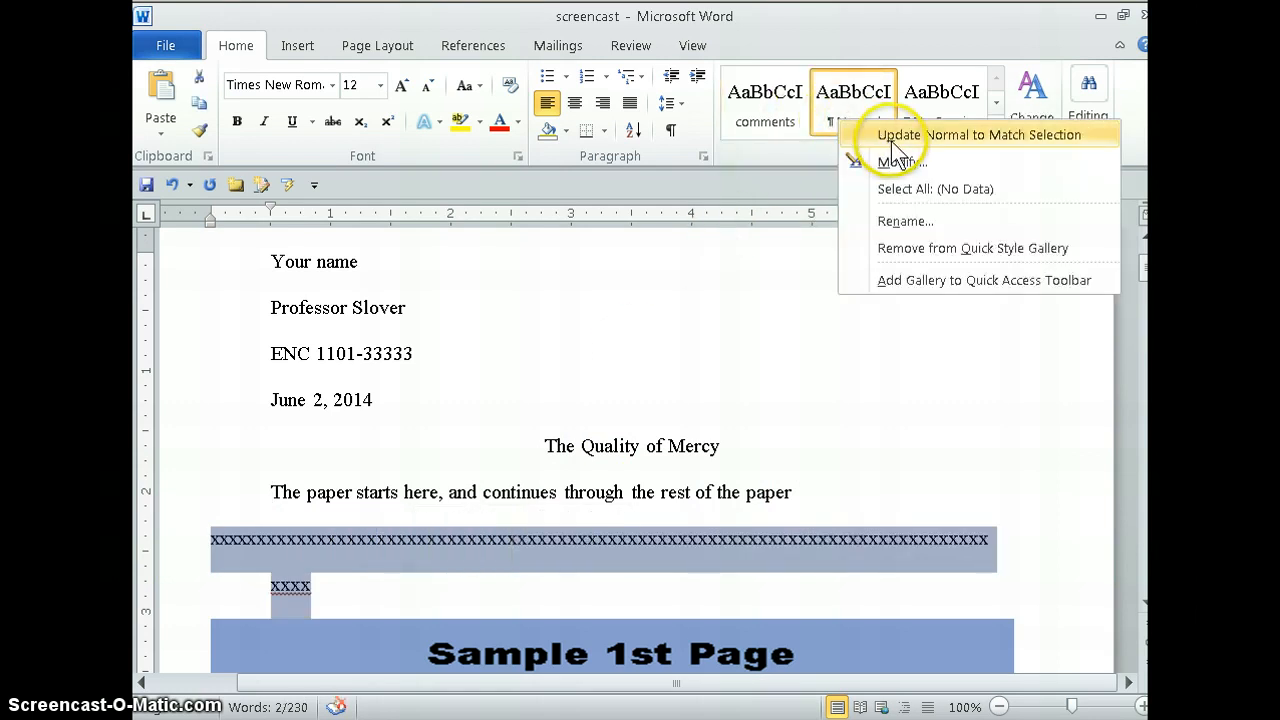
pyautogui.click(748, 310)
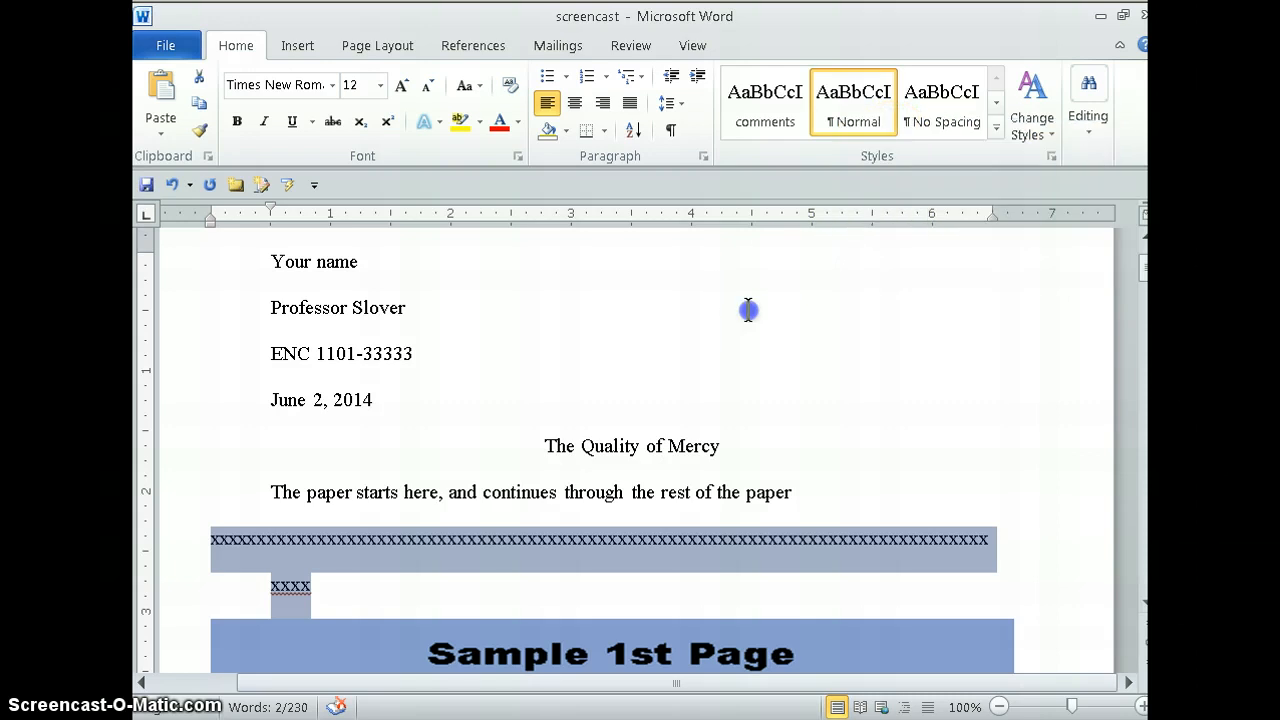
pyautogui.click(704, 157)
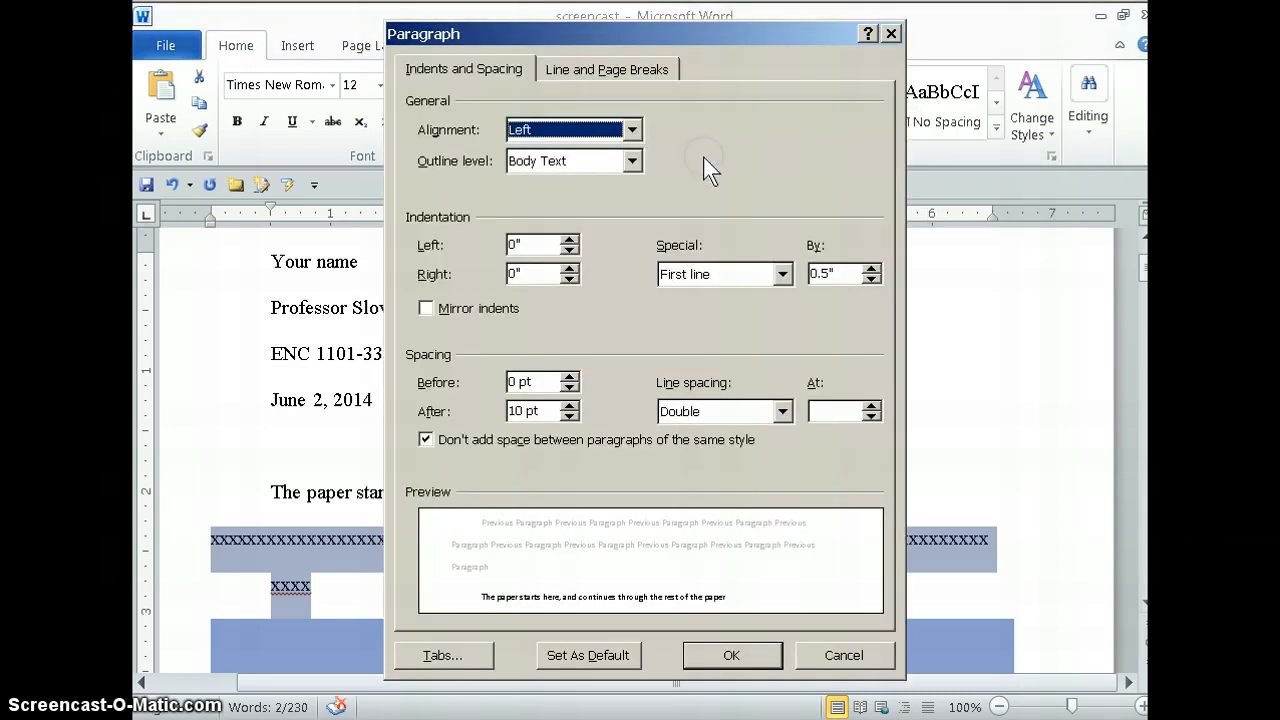
pyautogui.click(731, 652)
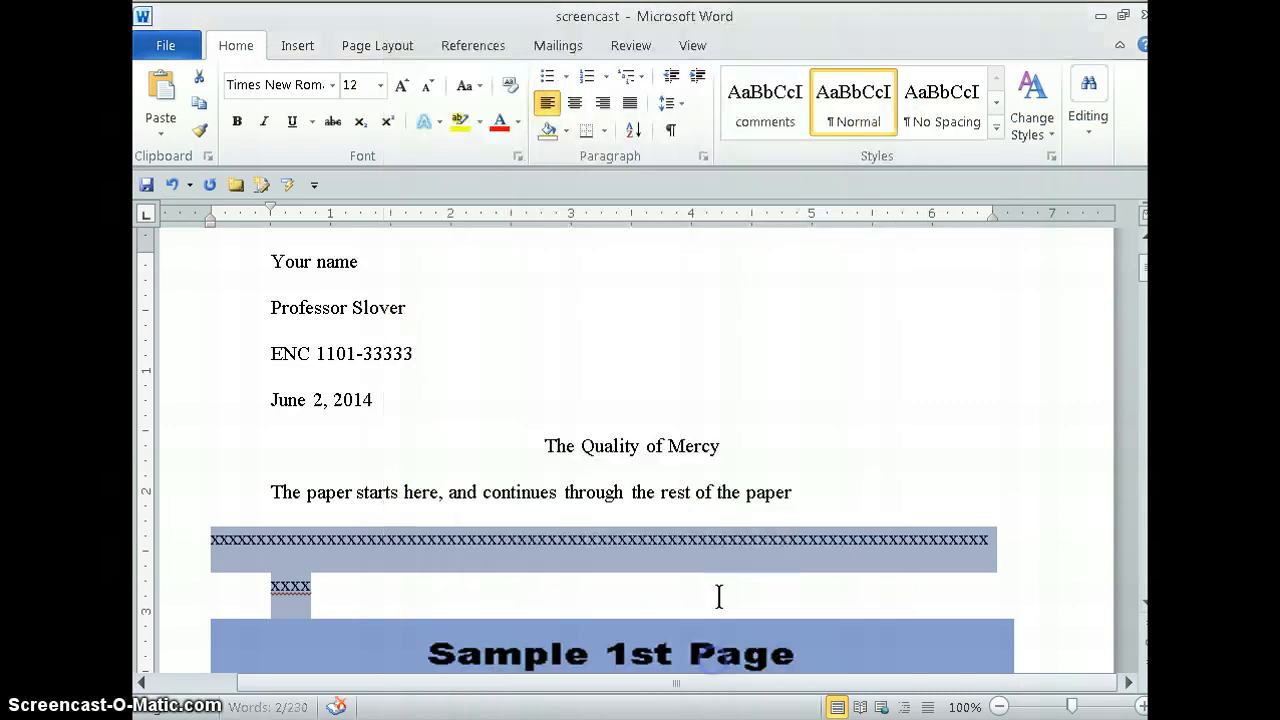
# Step: Examine the "Sample 1st Page" image below the body text for its header, heading block and title layout
pyautogui.scroll(-5, 850, 274)
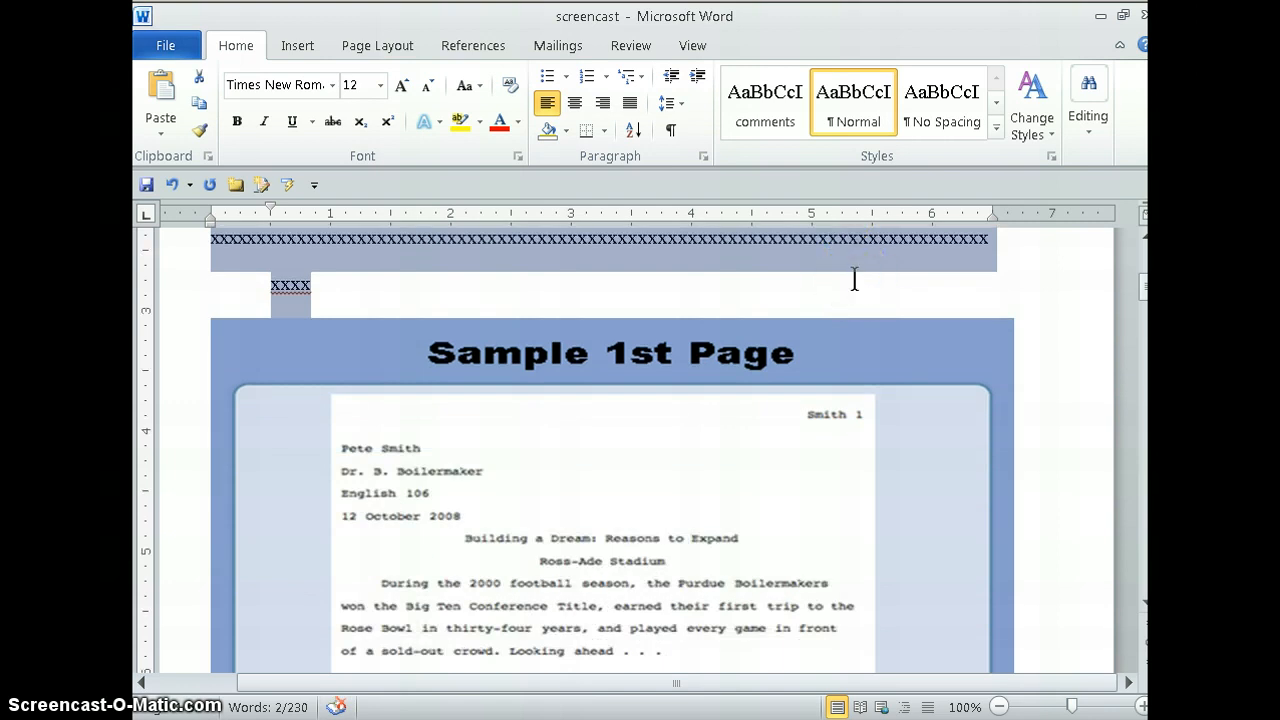
pyautogui.scroll(-3, 854, 280)
pyautogui.scroll(1, 853, 281)
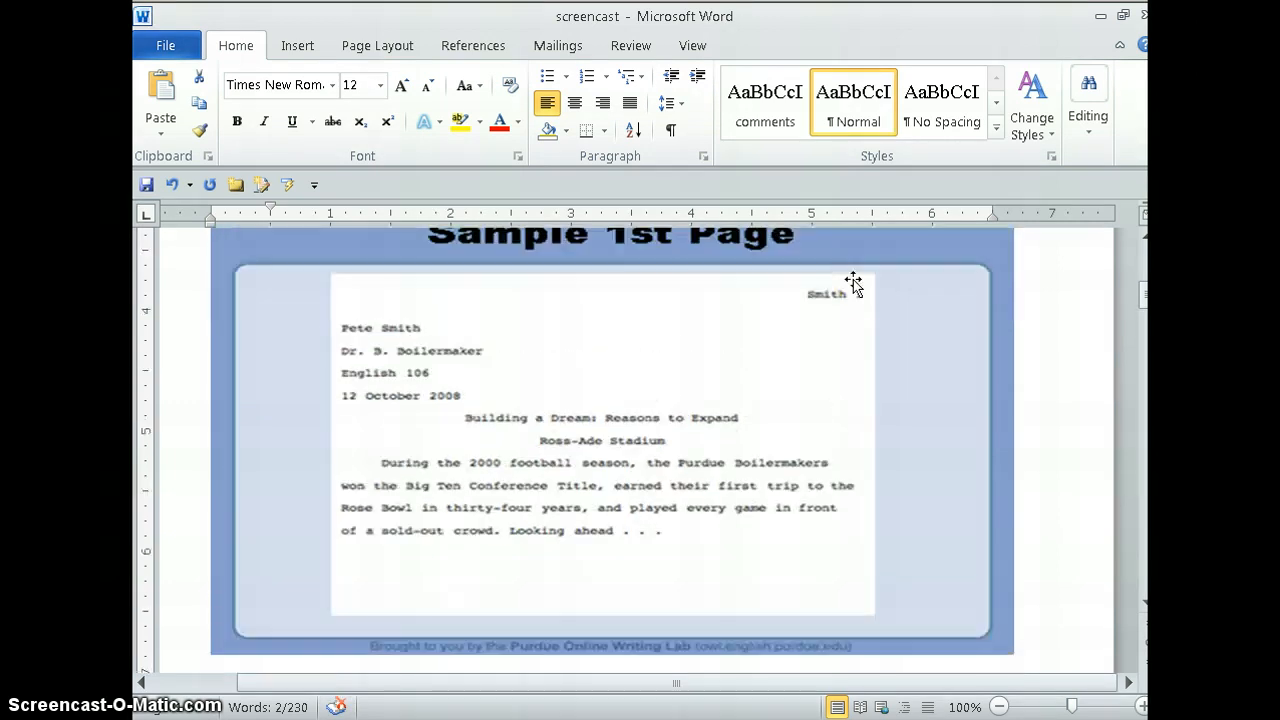